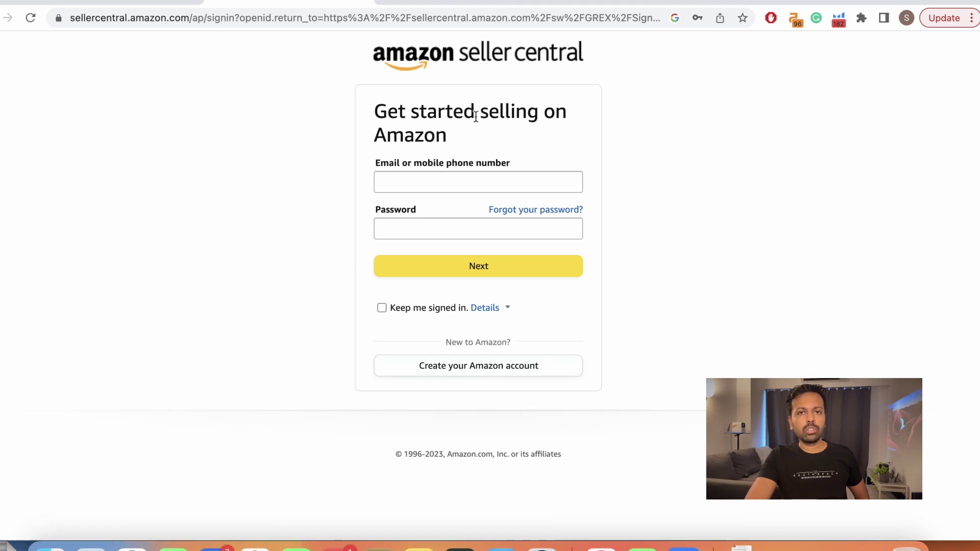
- Create a new Amazon account with the seller's name, Gmail address and a password
left_click(478, 378)
type("Samrudha")
key("Tab")
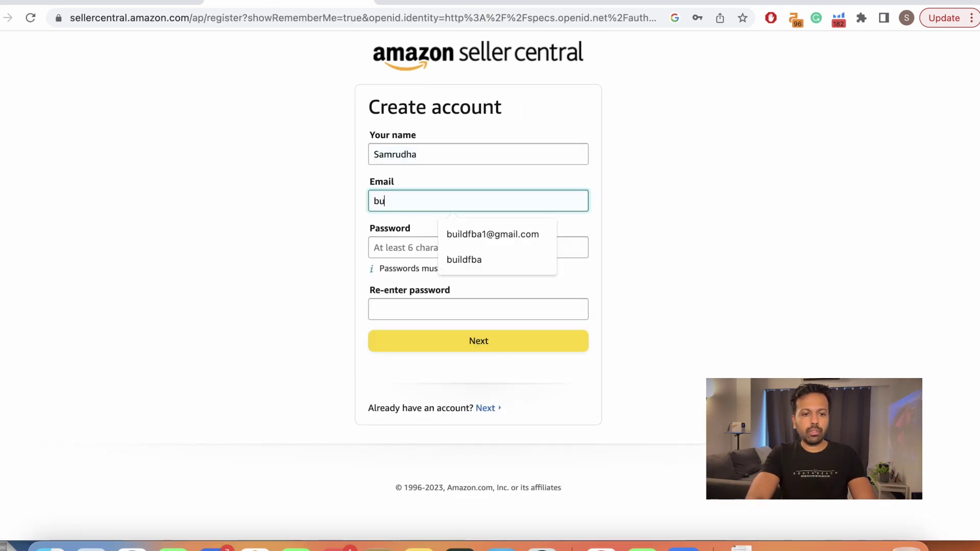
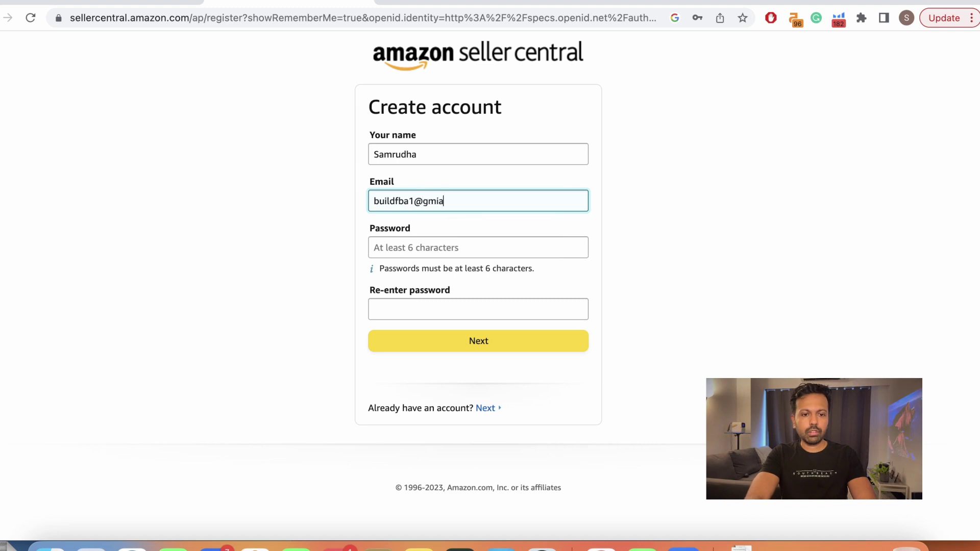
key("Tab")
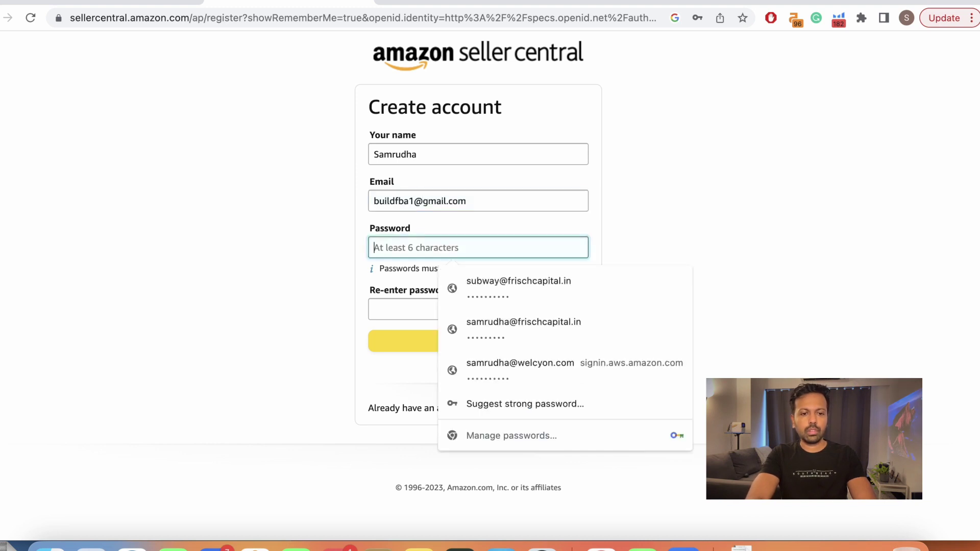
type("axxxxxxxx")
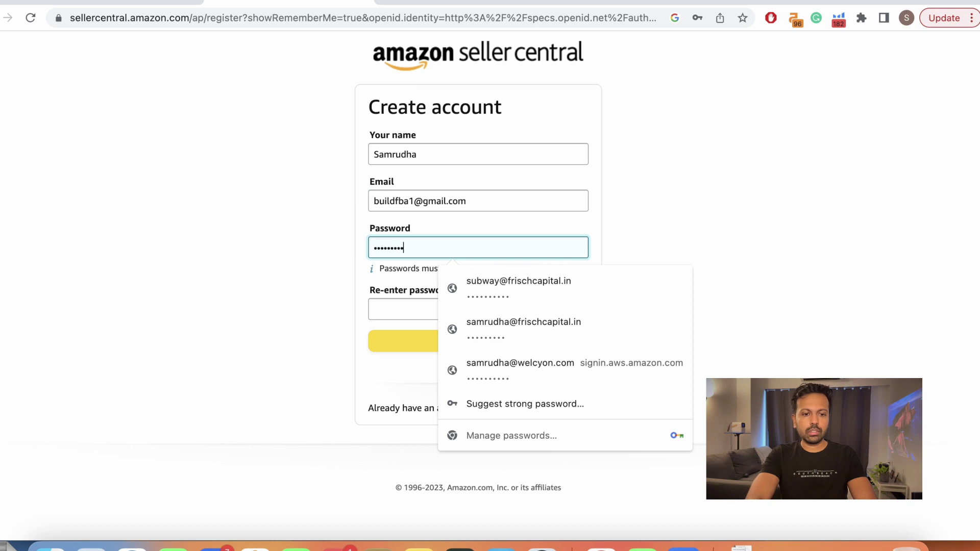
key("super+a")
type("xxxxxxxx")
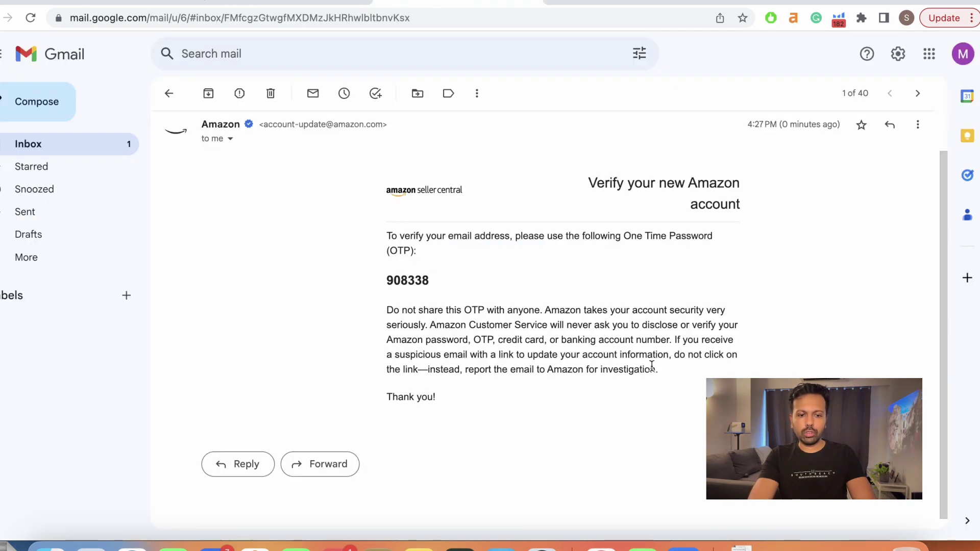
- Select the one-time code in Amazon's 'Verify your new Amazon account' email to copy it
double_click(403, 280)
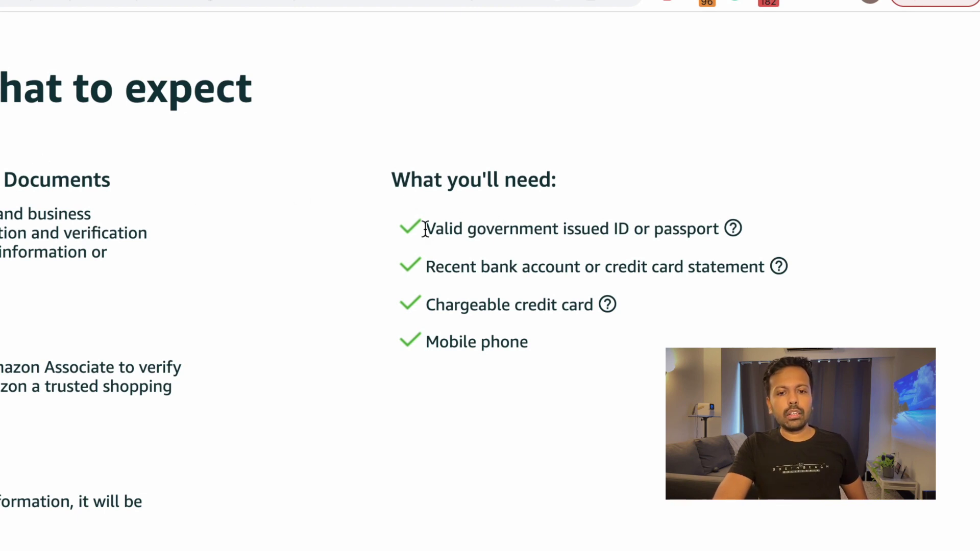
left_click_drag(431, 228, 717, 233)
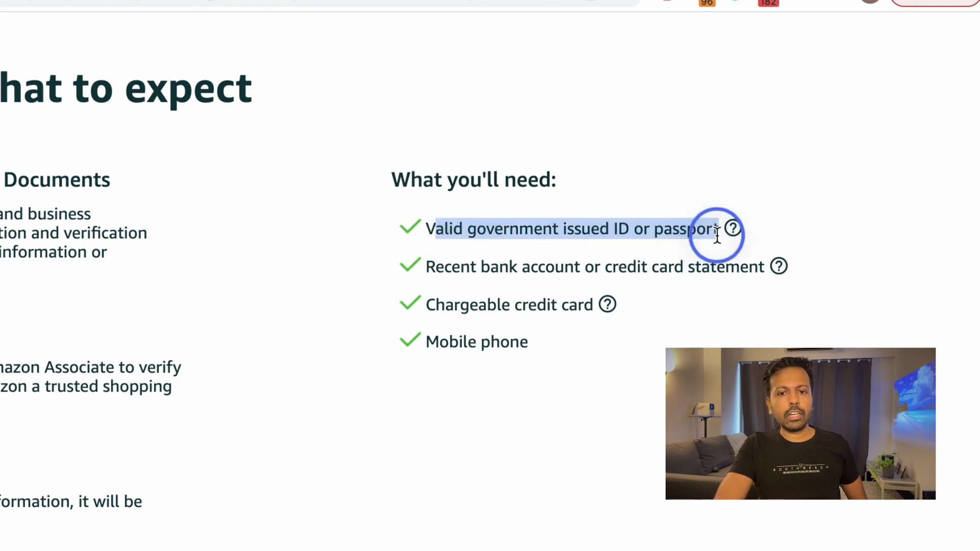
left_click(844, 203)
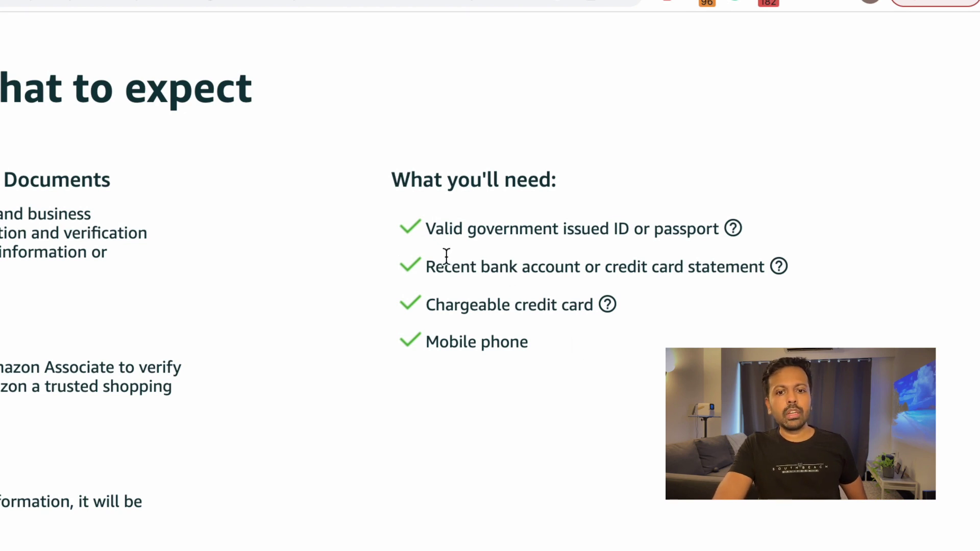
left_click_drag(428, 267, 762, 269)
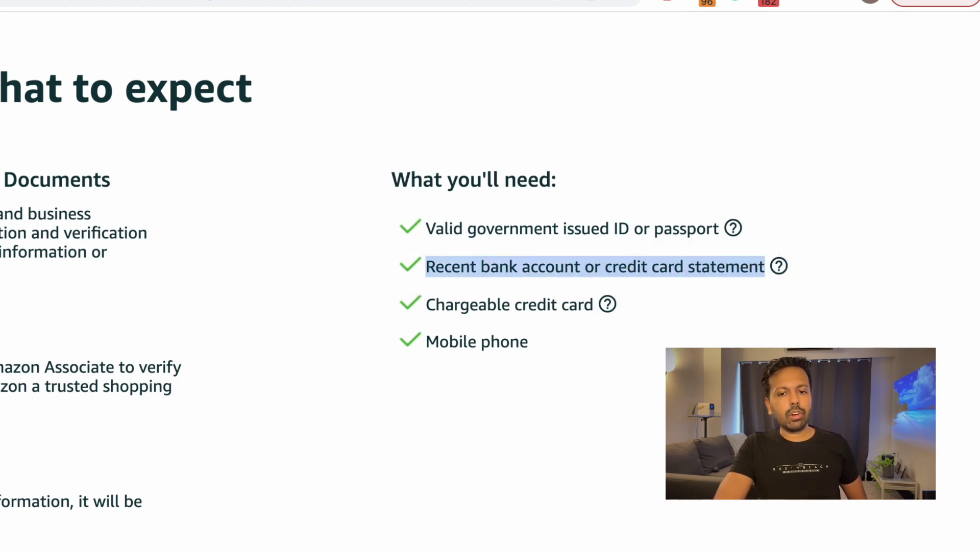
left_click(800, 388)
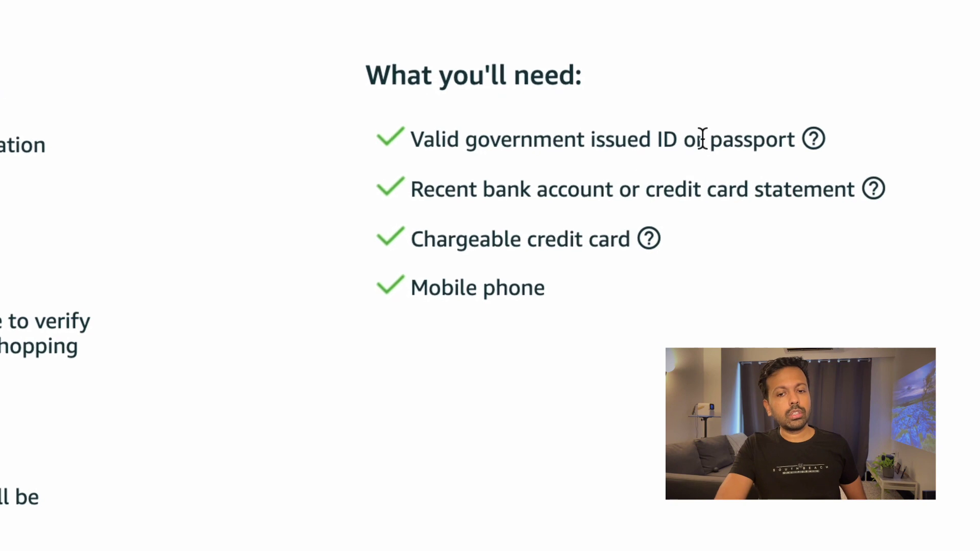
double_click(739, 139)
left_click(489, 89)
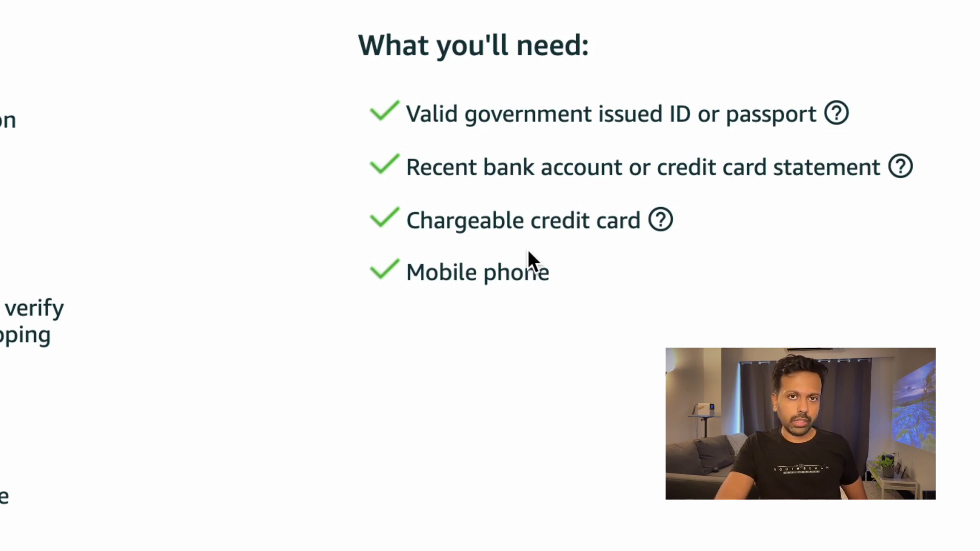
triple_click(492, 274)
left_click(675, 366)
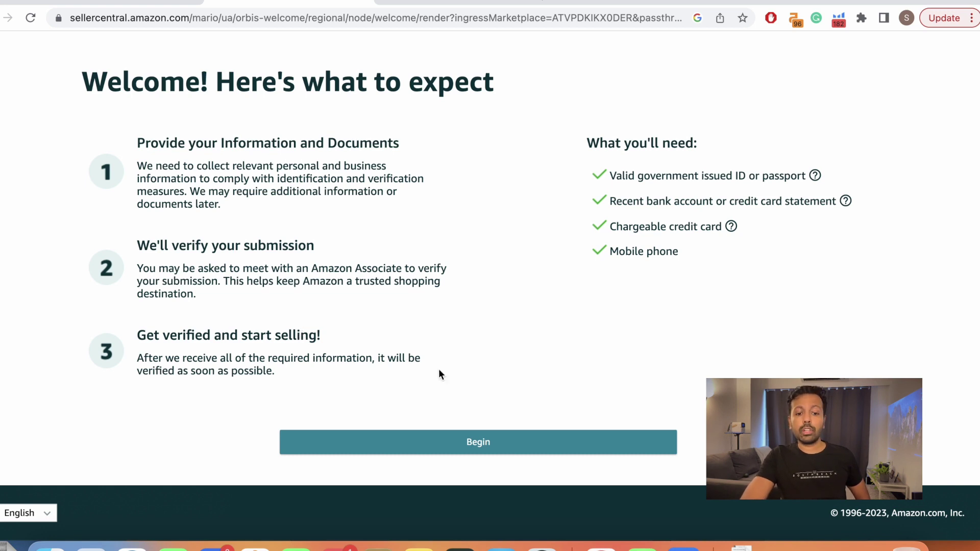
left_click_drag(139, 335, 376, 333)
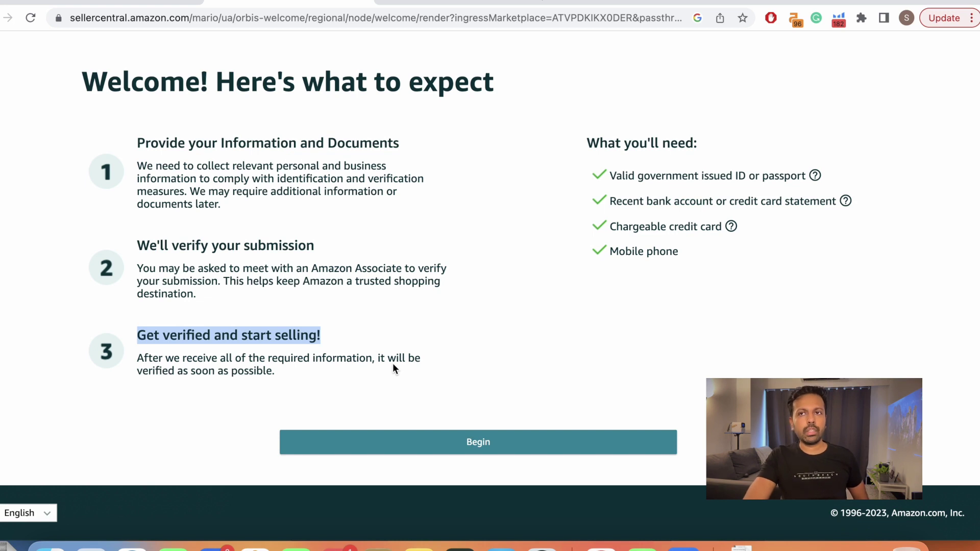
- Begin seller registration and set the business location to United States
left_click(461, 444)
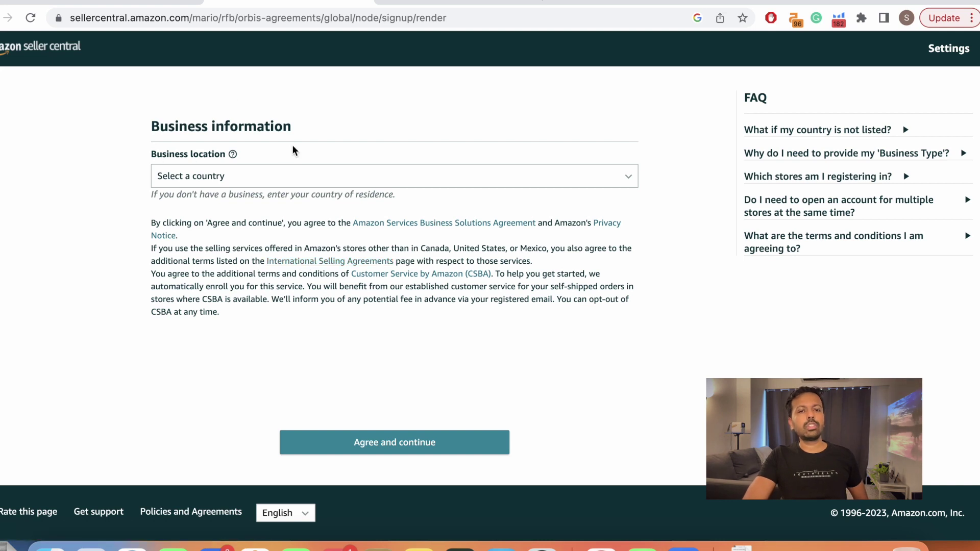
left_click(341, 181)
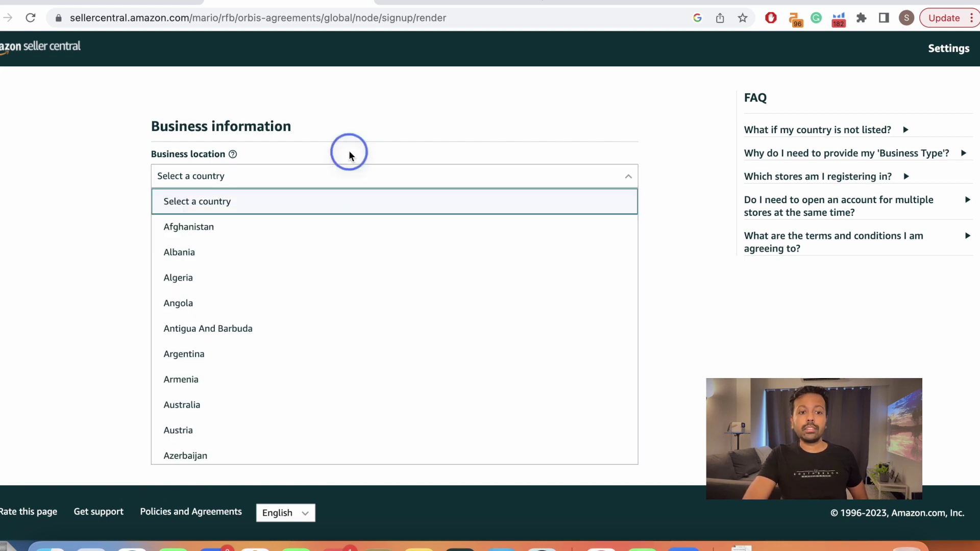
left_click(349, 154)
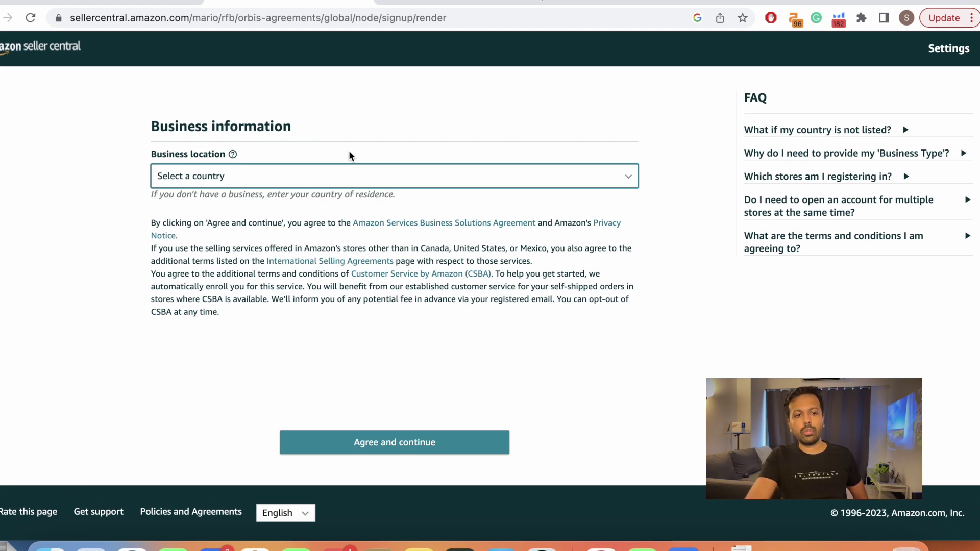
left_click(349, 176)
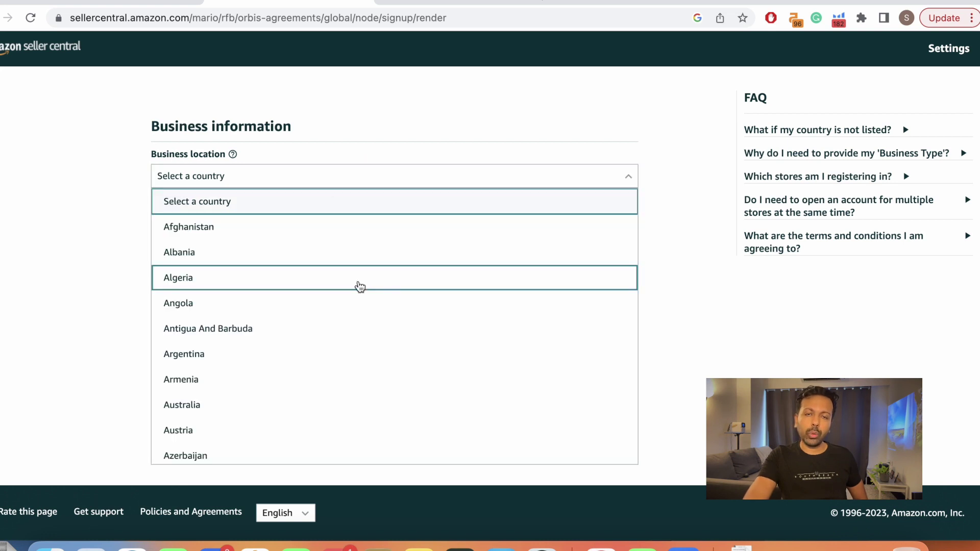
scroll(360, 286, "down", 20)
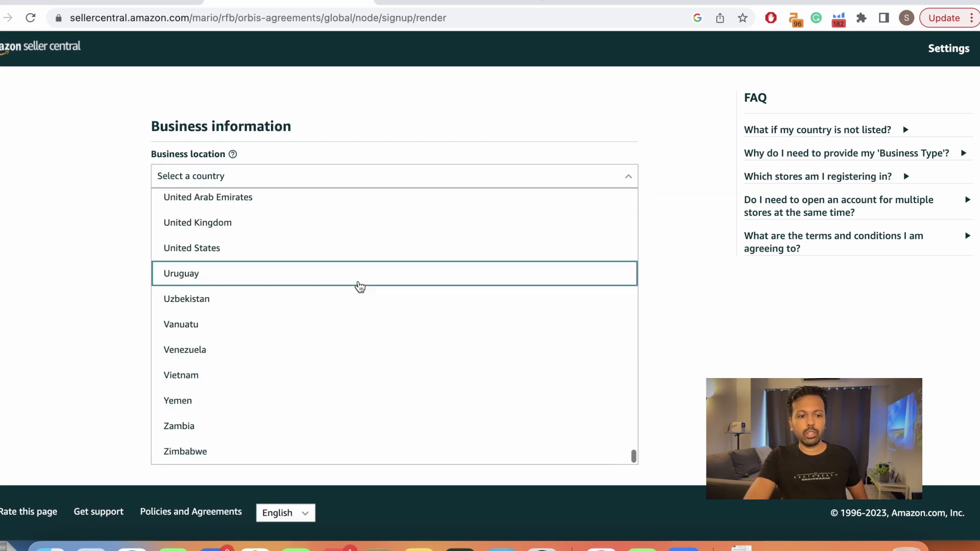
left_click(359, 254)
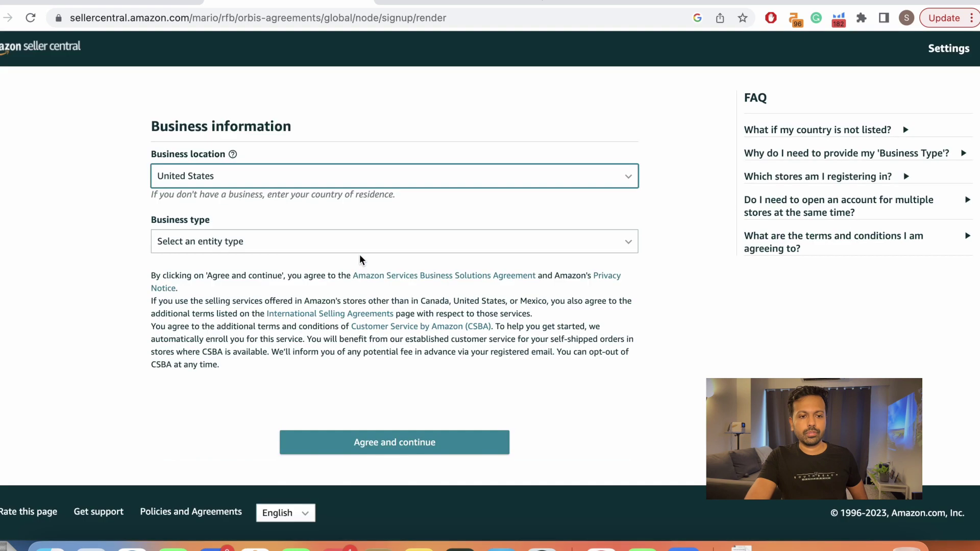
- Choose Privately-owned business, enter the business name, tick the confirmation, and agree to continue
left_click(357, 244)
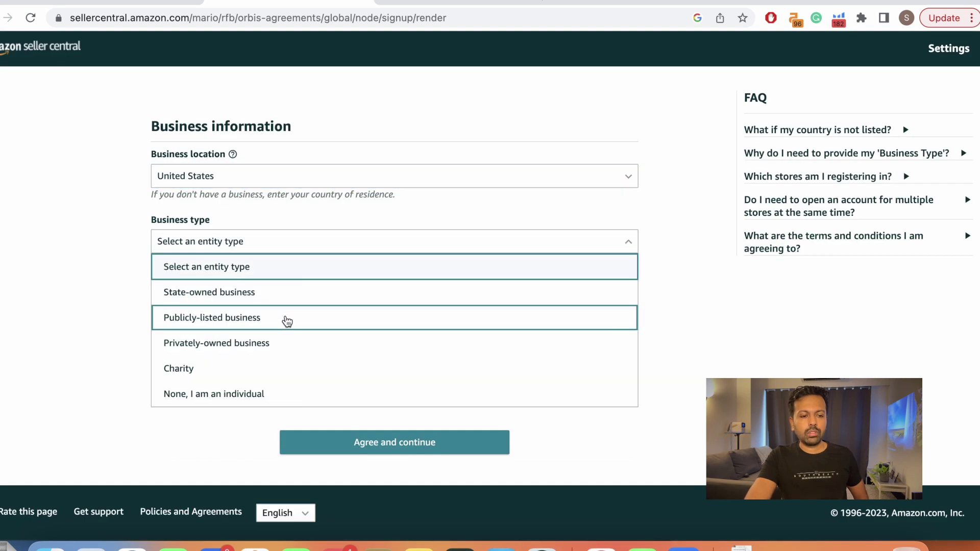
left_click(282, 342)
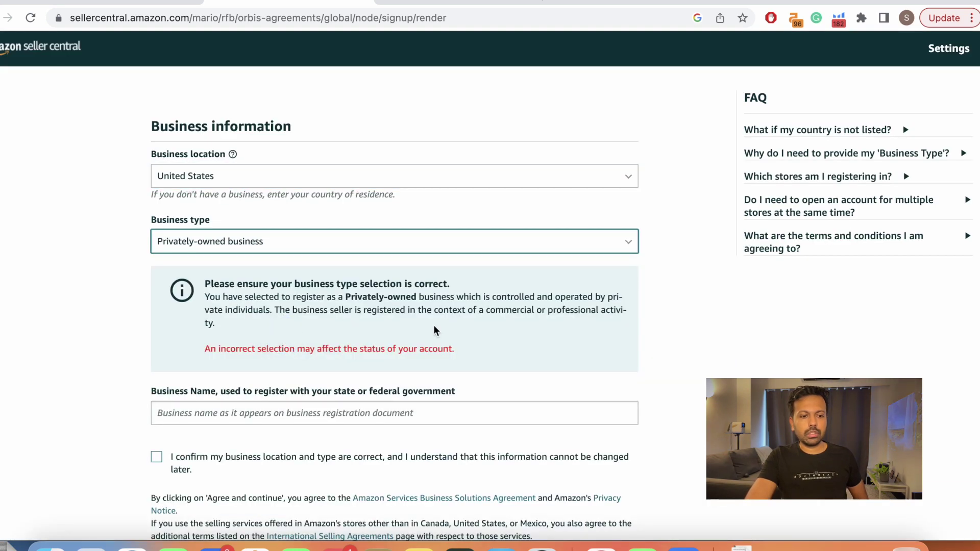
scroll(433, 324, "down", 3)
left_click(358, 239)
type("Salvi LLC")
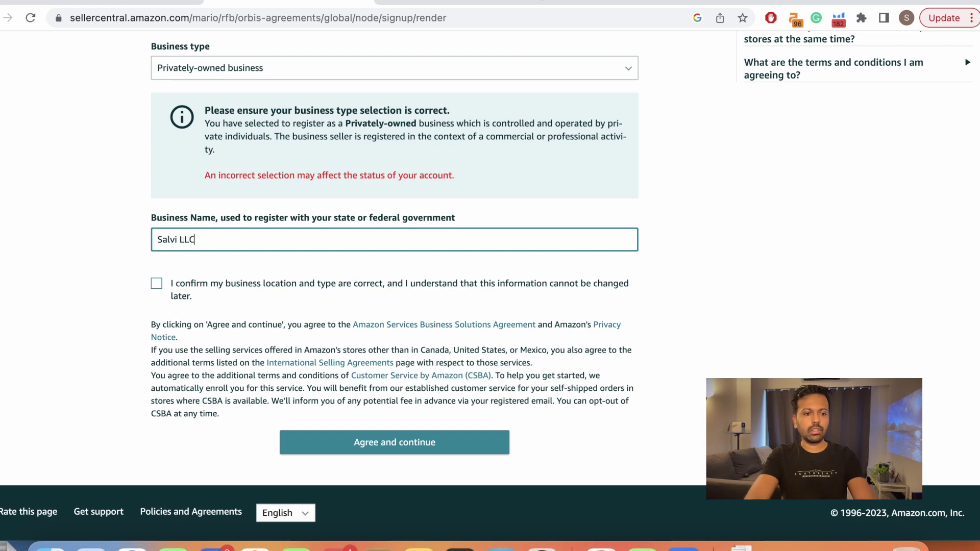
left_click(158, 284)
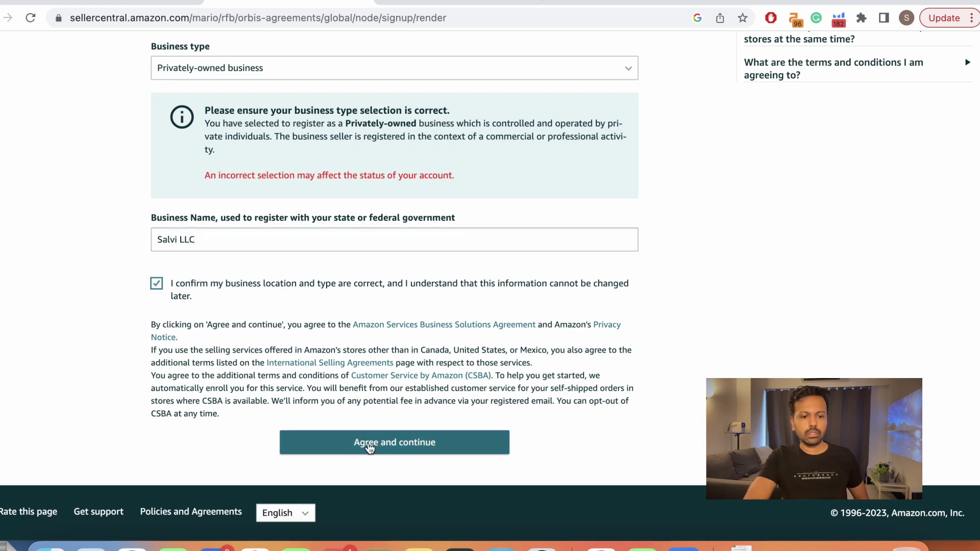
left_click(369, 444)
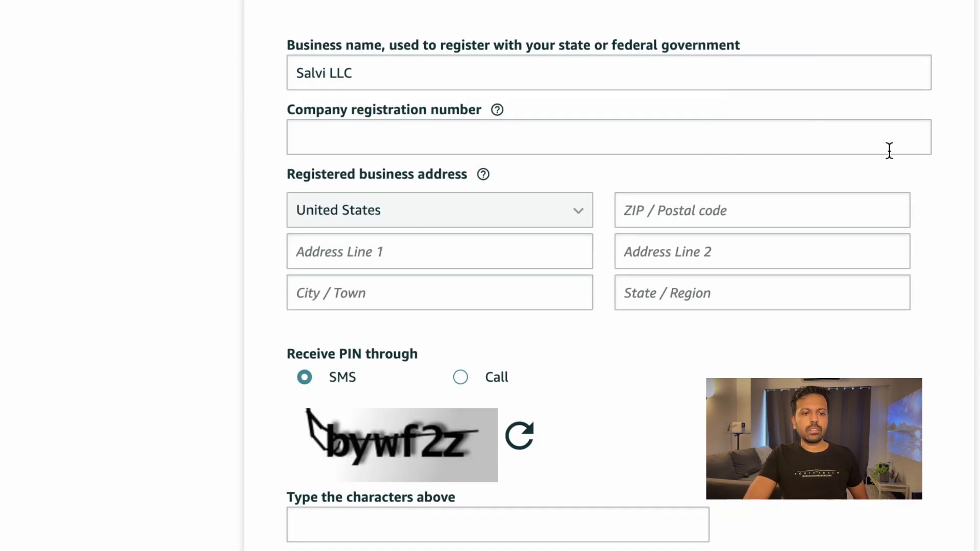
- Start the company registration number field, dismissing autofill and searching the system for 'sa'
left_click(881, 146)
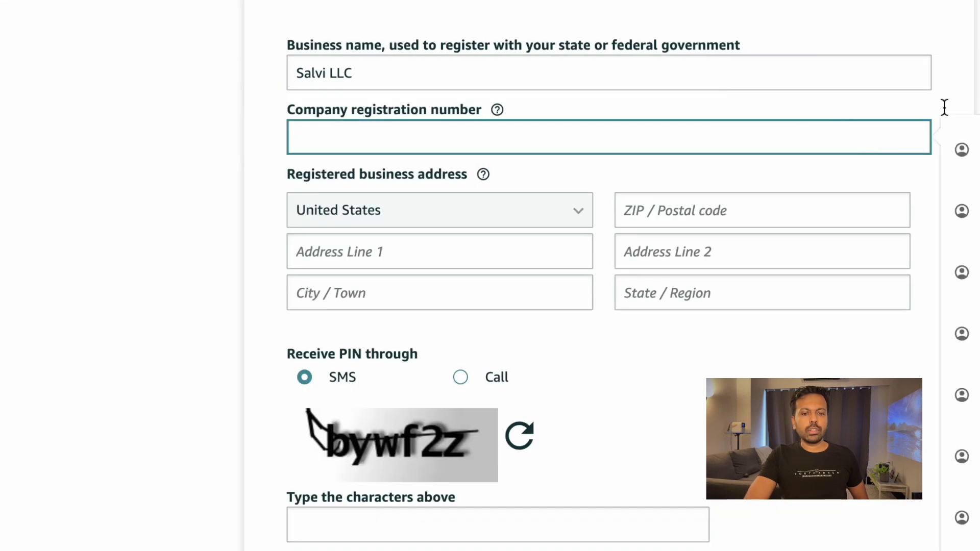
left_click(974, 92)
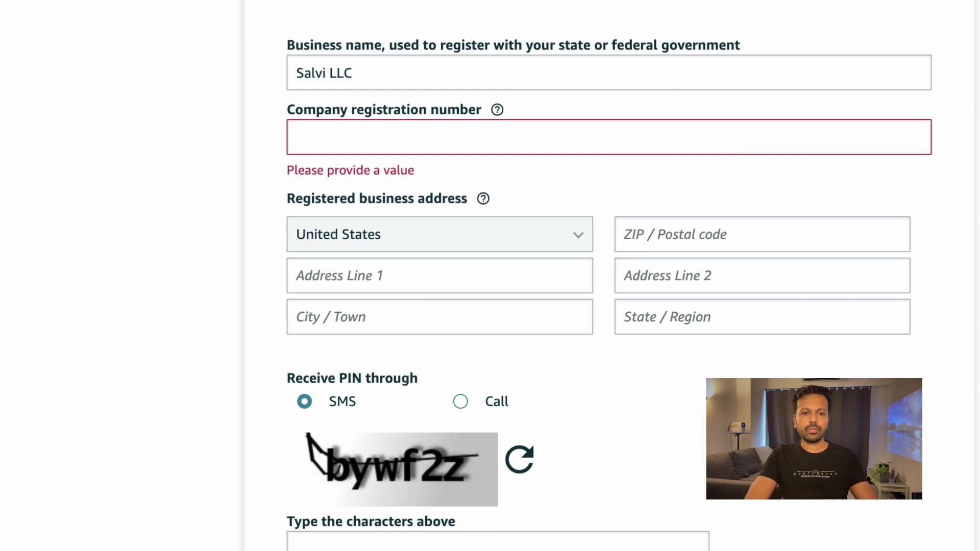
key("super+space")
type("sa")
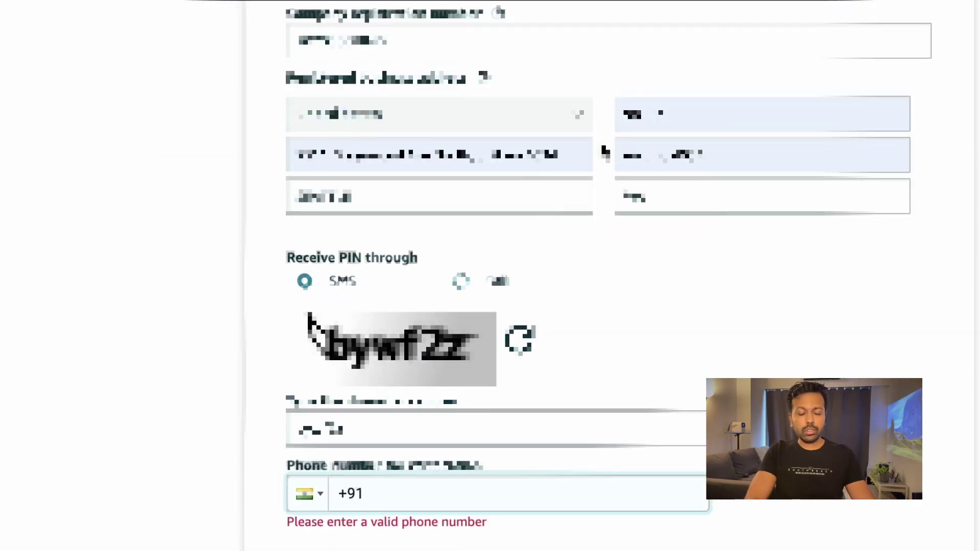
scroll(606, 159, "up", 2)
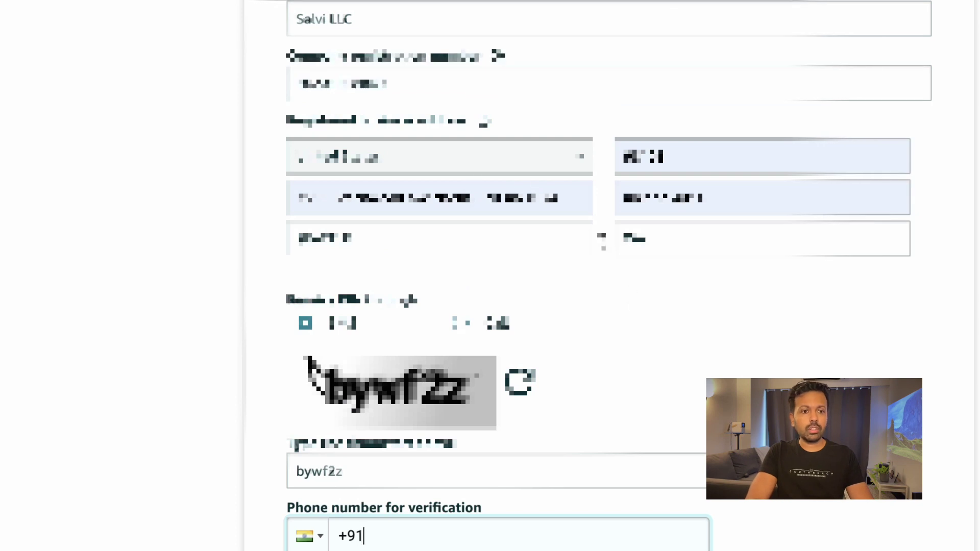
scroll(631, 294, "down", 2)
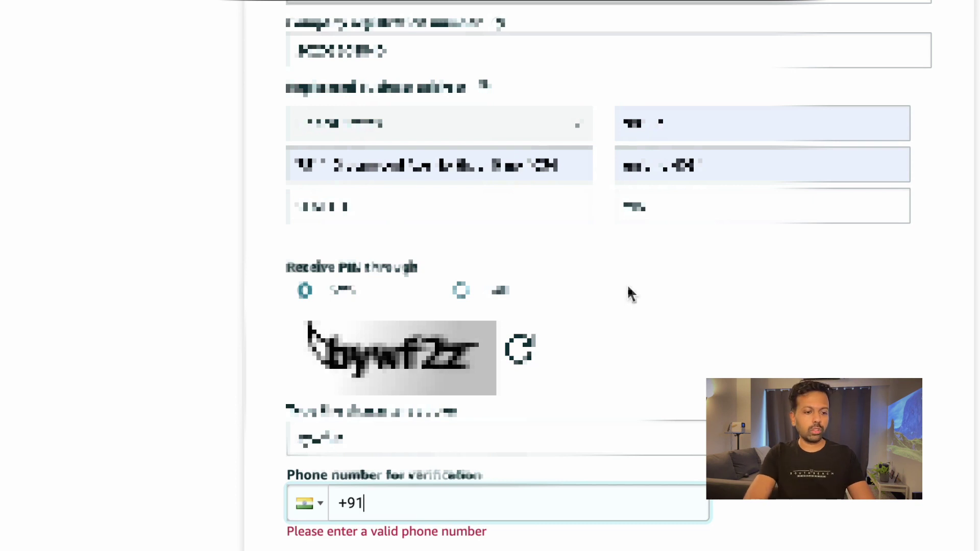
- Verify the phone number with the SMS one-time PIN and submit the business information
left_click(437, 360)
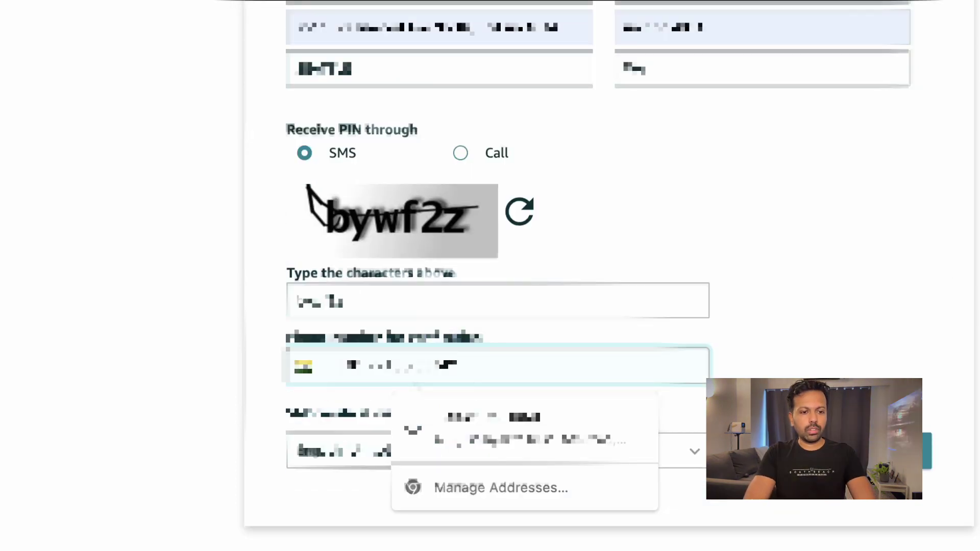
scroll(610, 276, "down", 1)
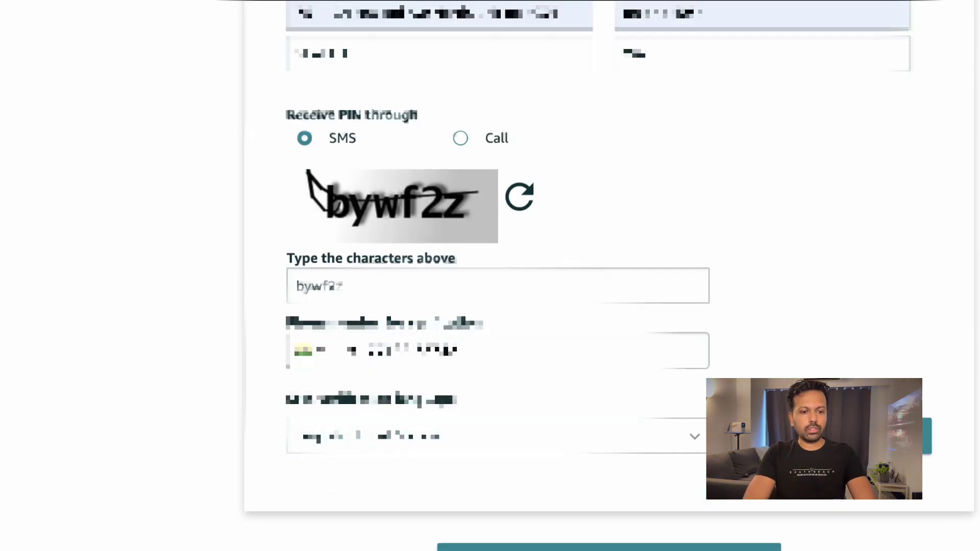
left_click(839, 437)
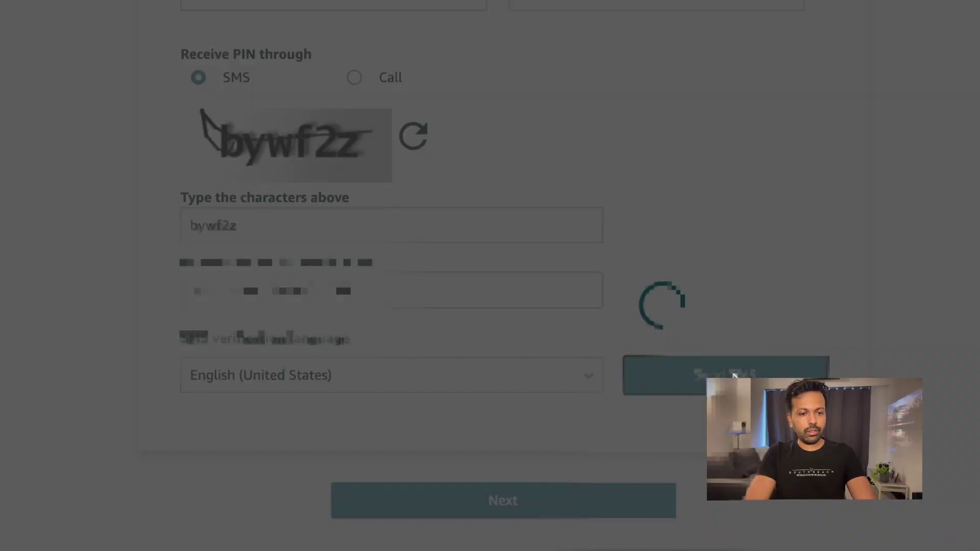
left_click(531, 266)
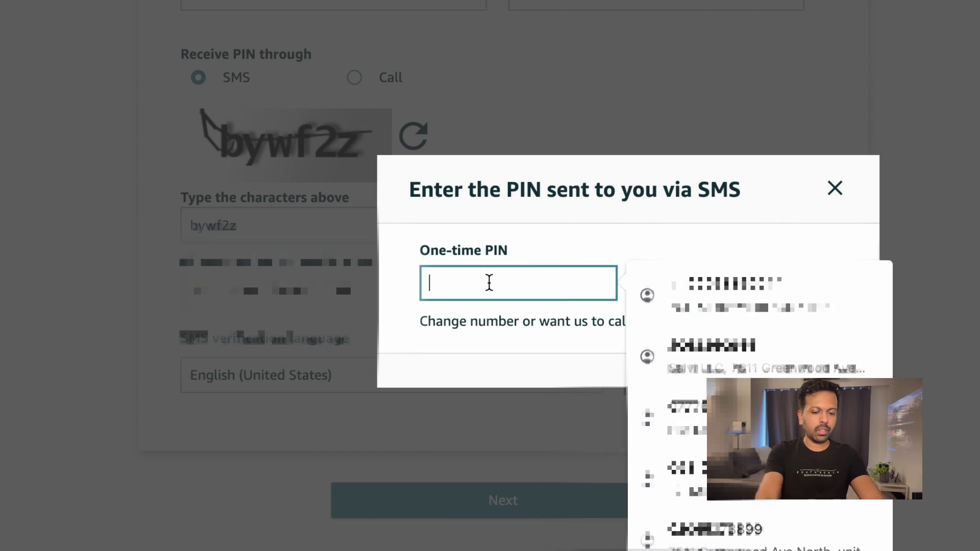
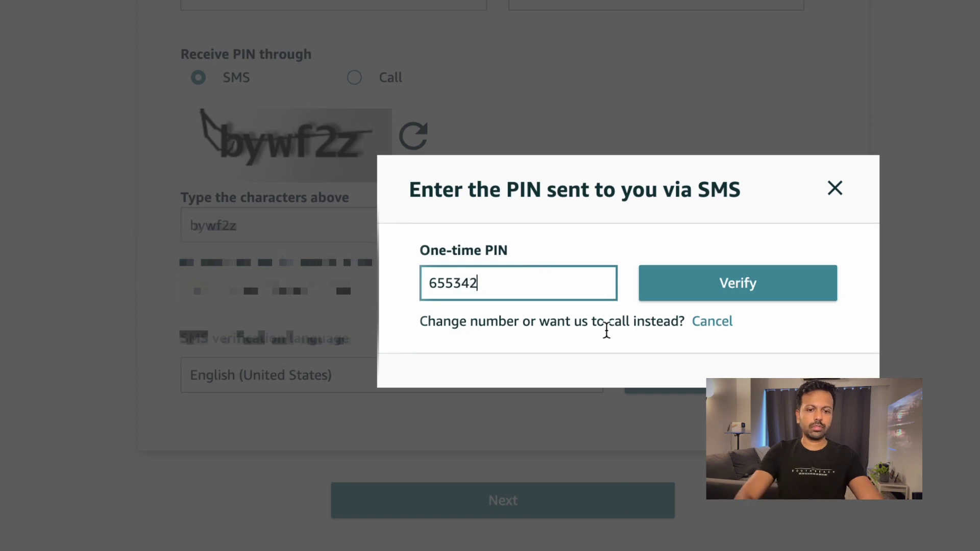
left_click(776, 295)
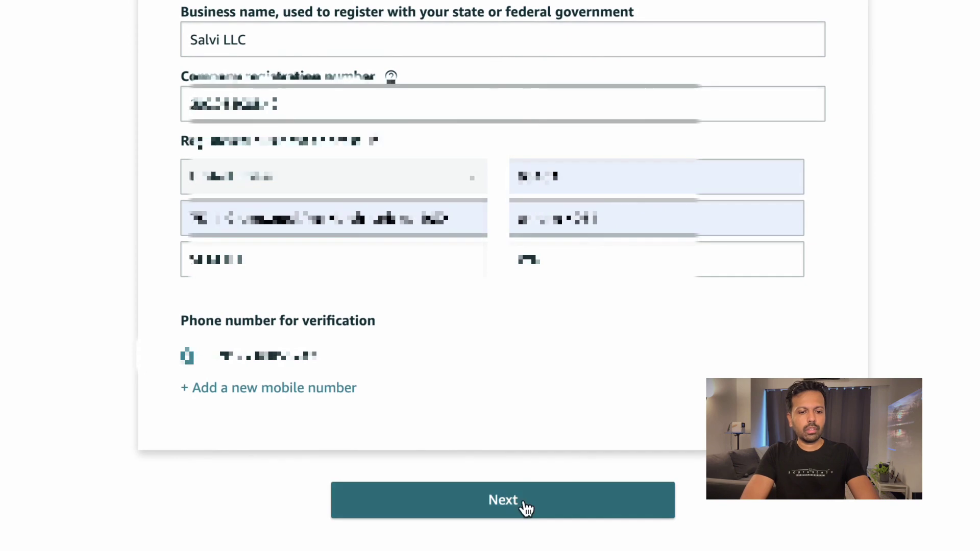
left_click(523, 500)
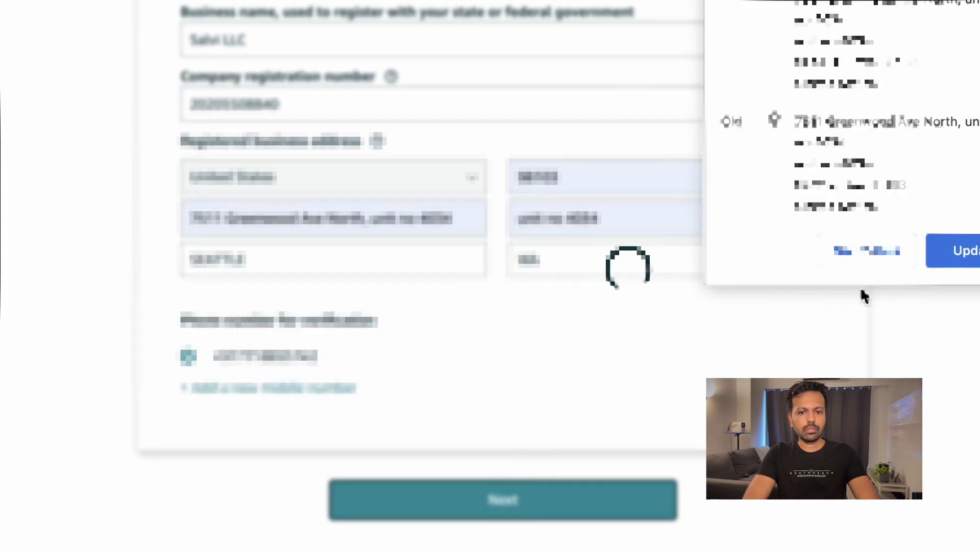
- Decline the saved-address update and enter the primary contact's first and last name
left_click(880, 253)
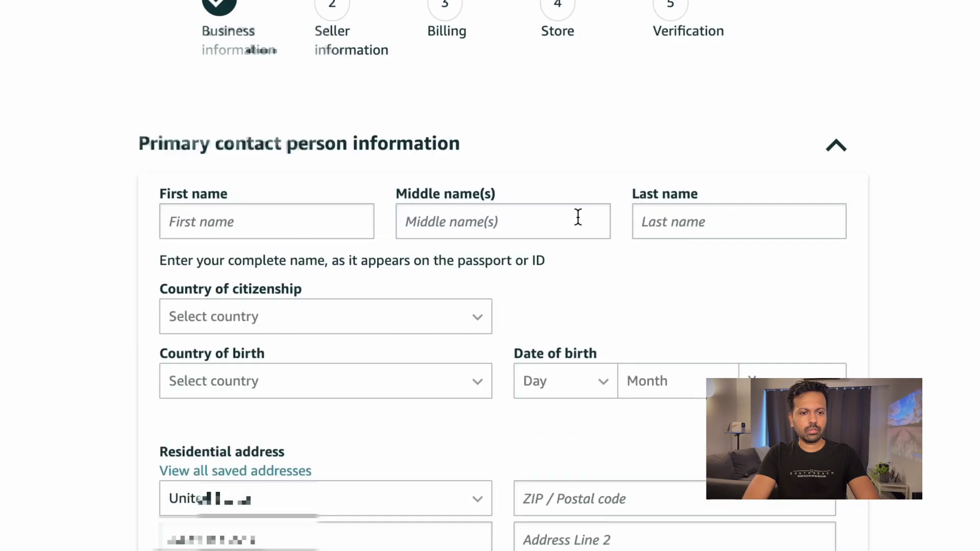
scroll(577, 215, "down", 3)
scroll(577, 215, "down", 10)
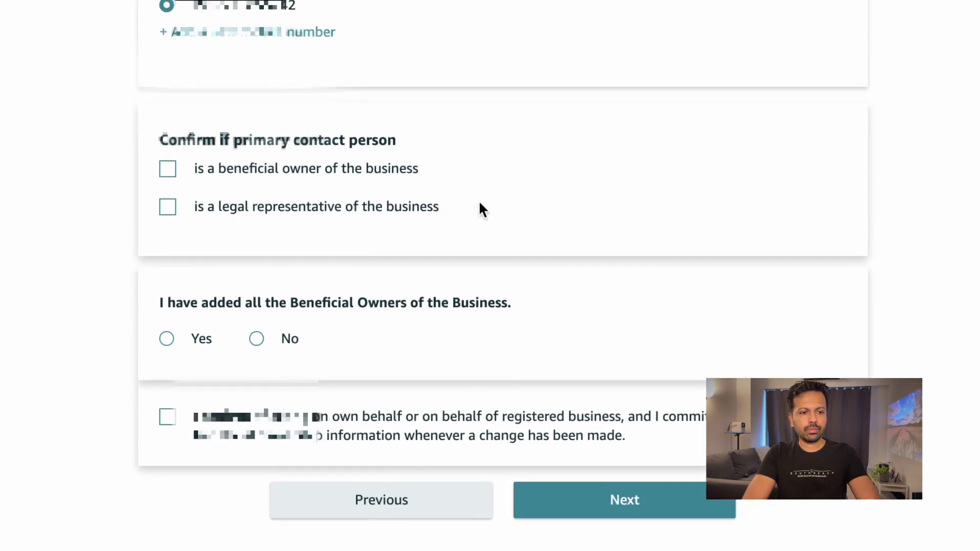
scroll(364, 247, "up", 10)
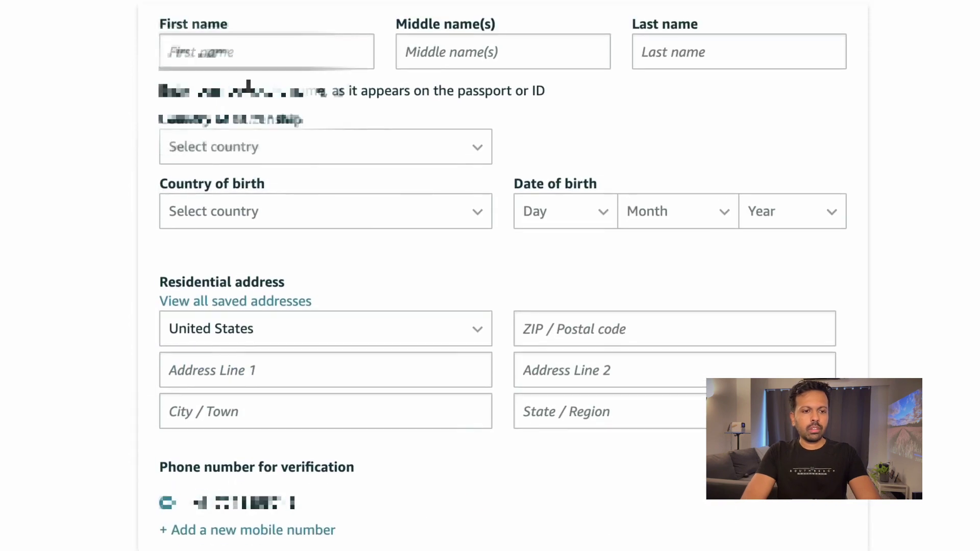
scroll(236, 234, "up", 4)
left_click(237, 237)
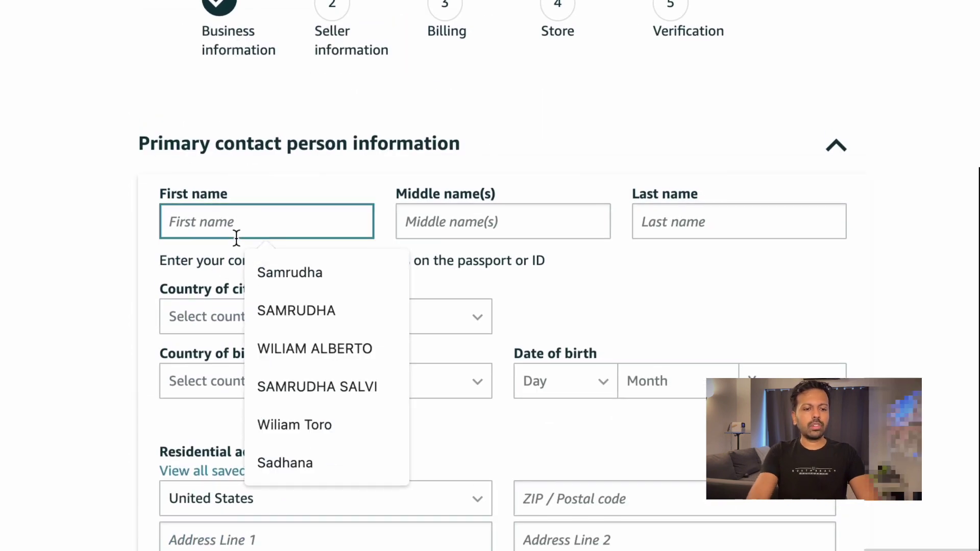
key("Tab")
key("Tab")
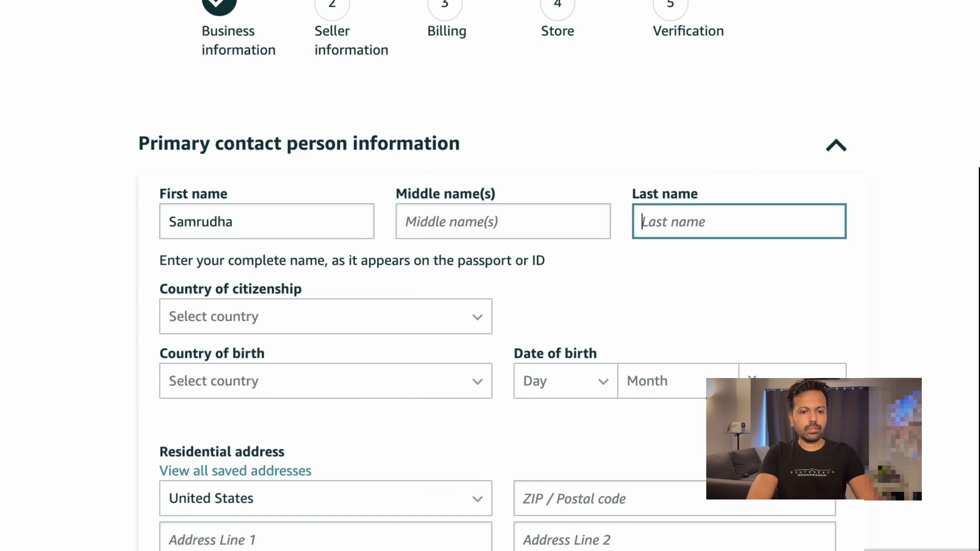
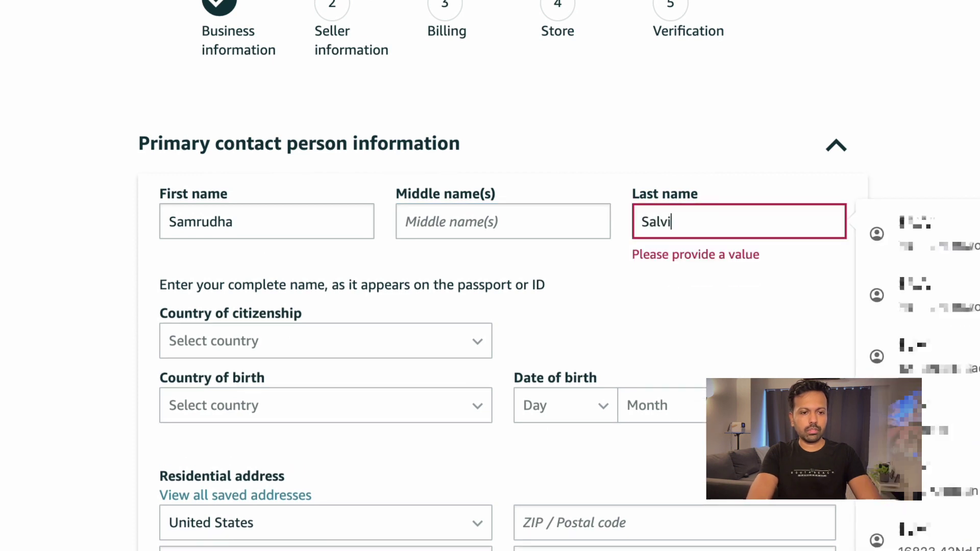
- Set India as both the country of citizenship and the country of birth
key("Tab")
key("i")
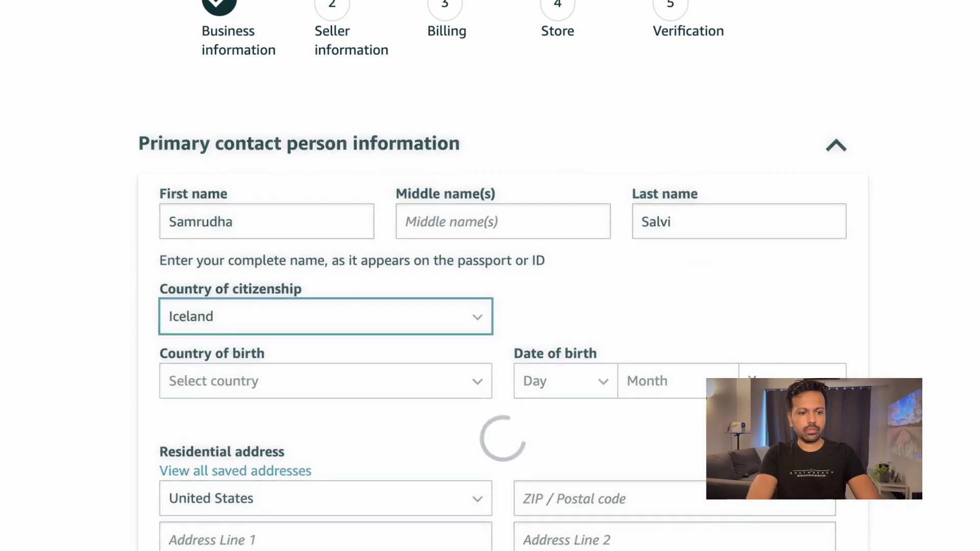
left_click(255, 340)
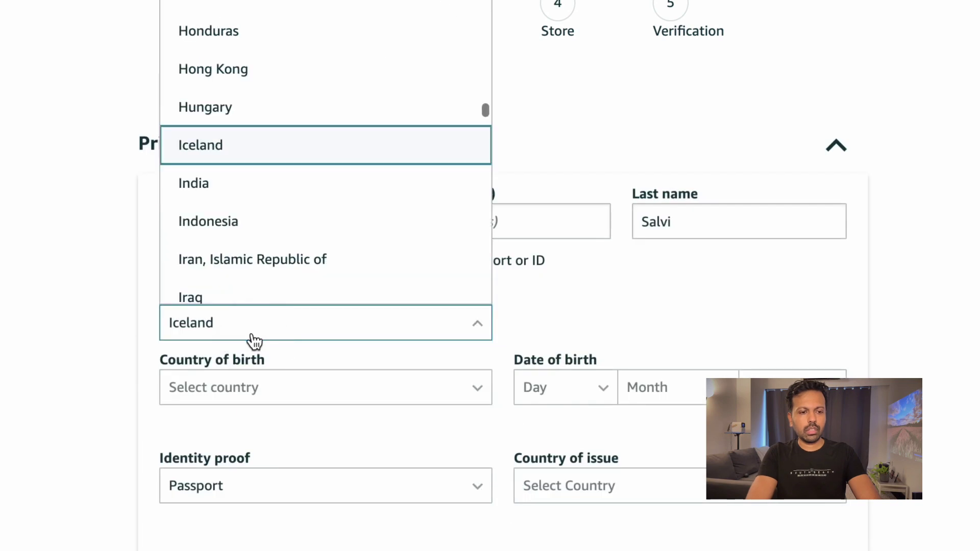
left_click(284, 172)
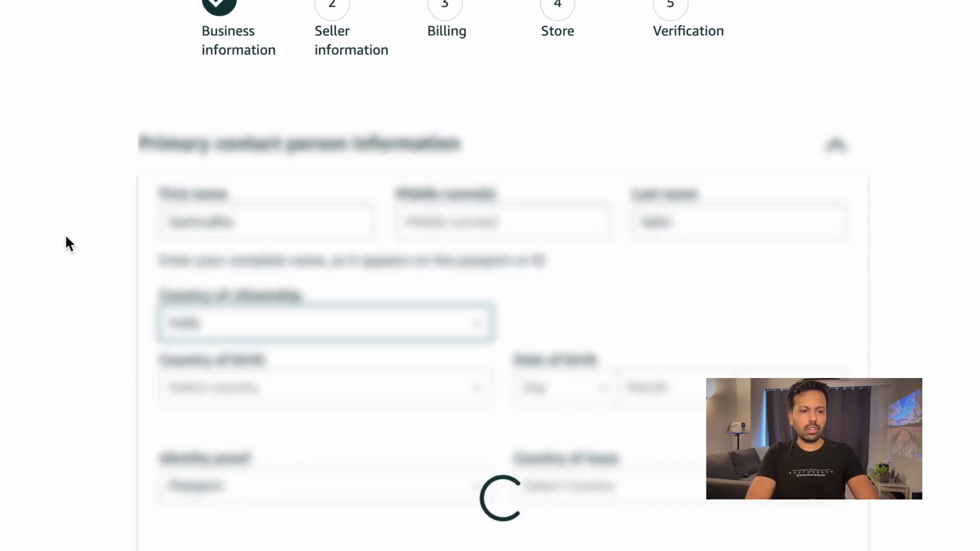
scroll(65, 243, "down", 3)
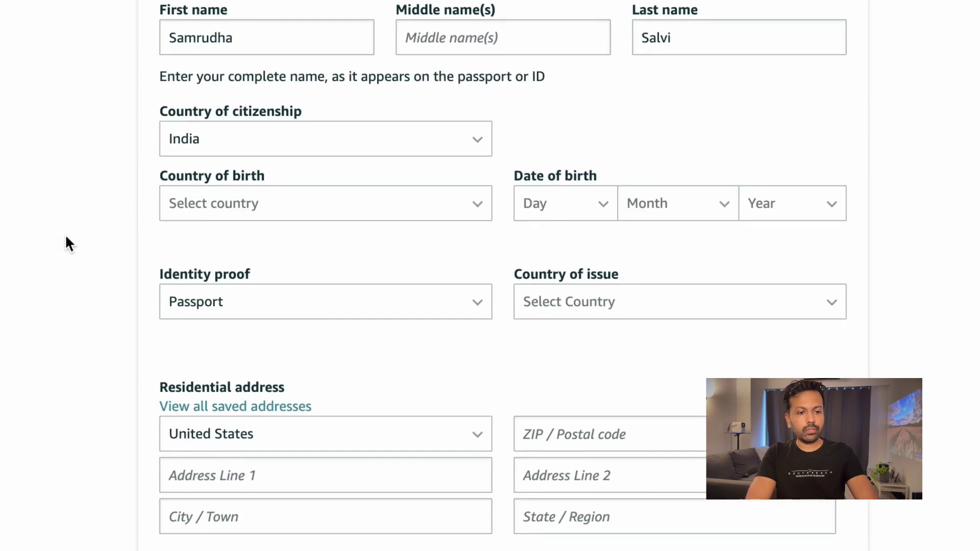
left_click(313, 207)
key("i")
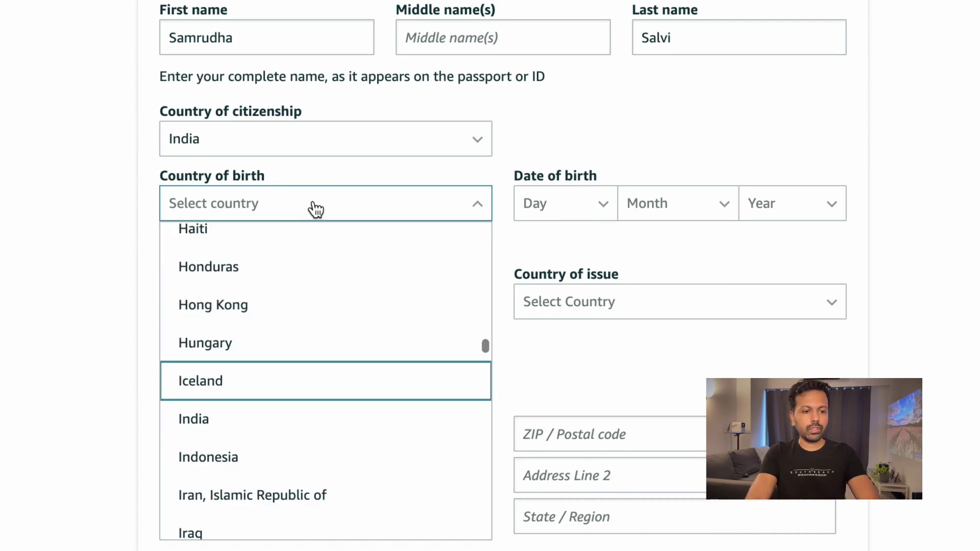
left_click(327, 419)
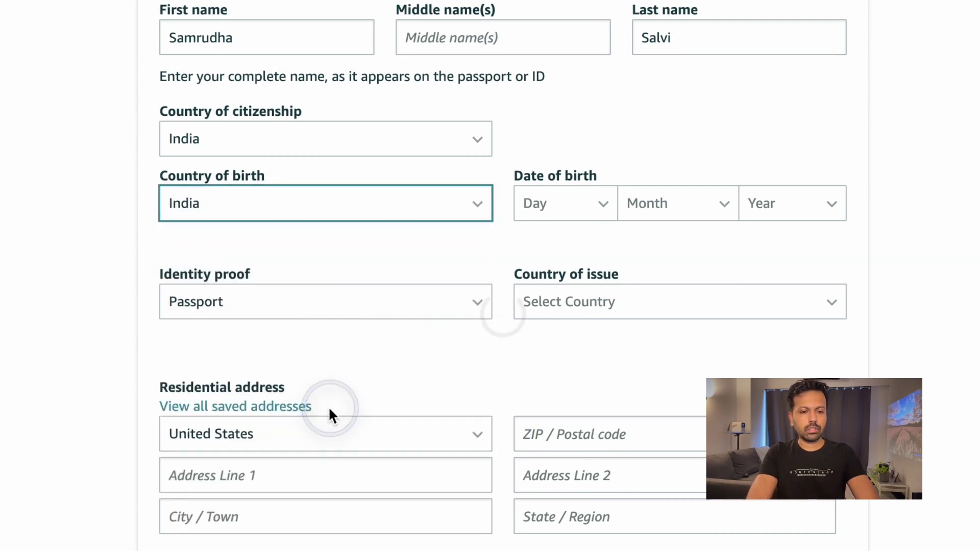
- Choose the day, month and year of the contact's date of birth
left_click(581, 213)
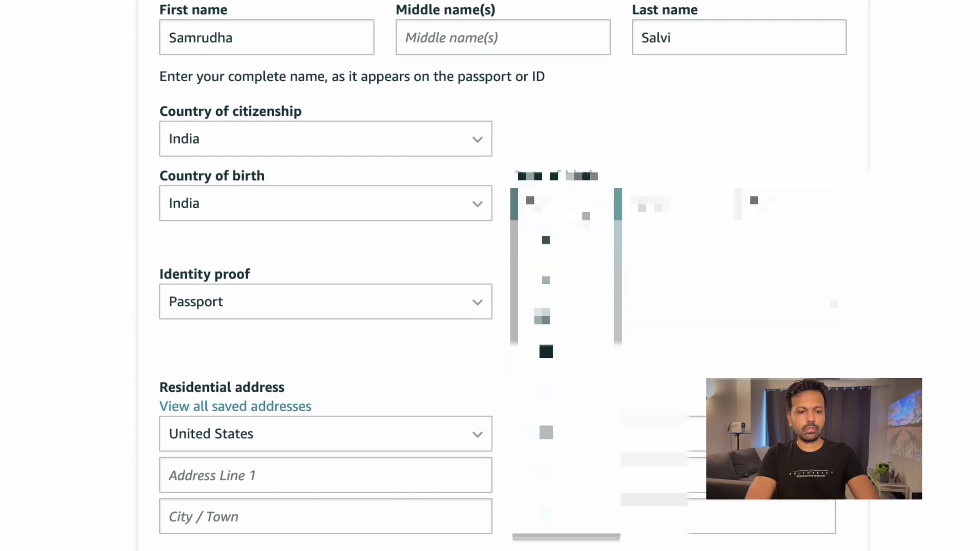
scroll(565, 306, "down", 2)
scroll(573, 388, "down", 3)
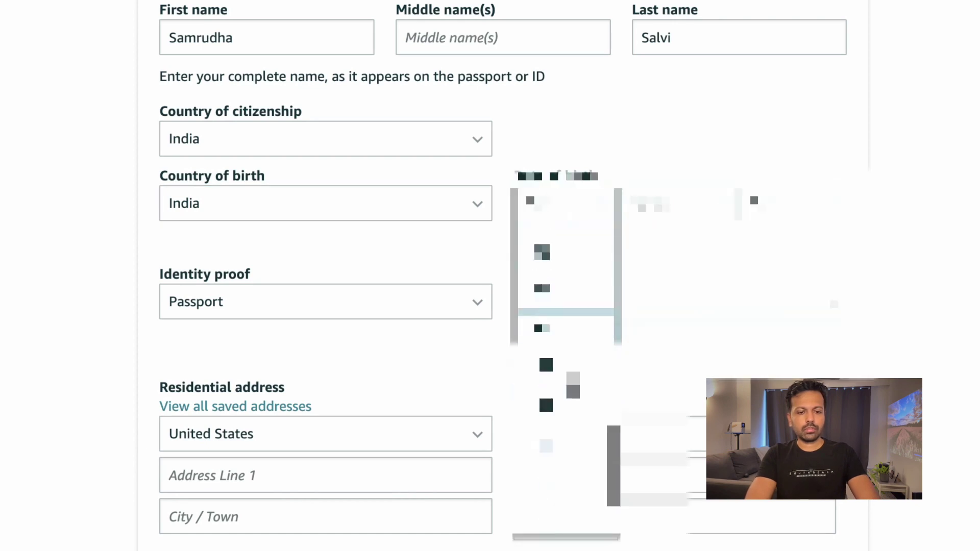
left_click(559, 476)
left_click(677, 209)
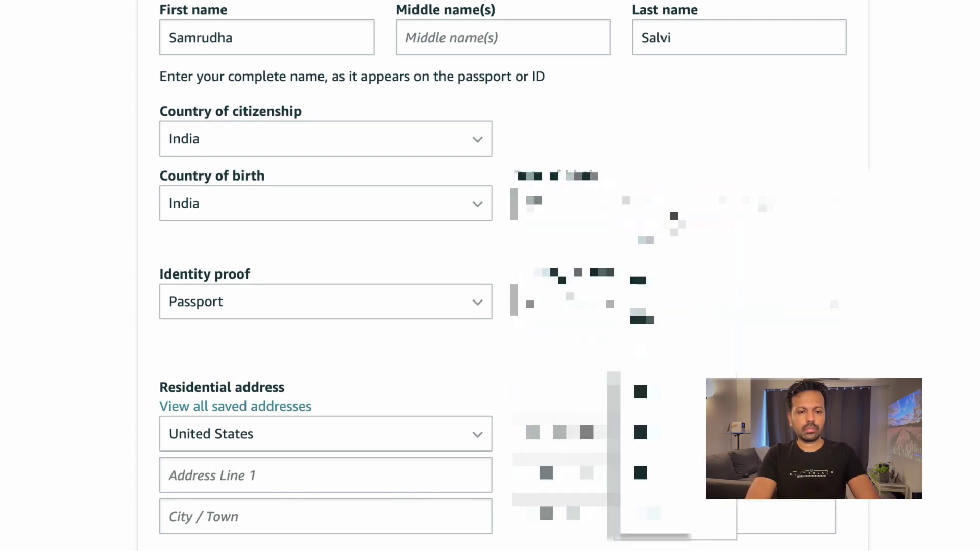
scroll(667, 391, "down", 3)
left_click(664, 484)
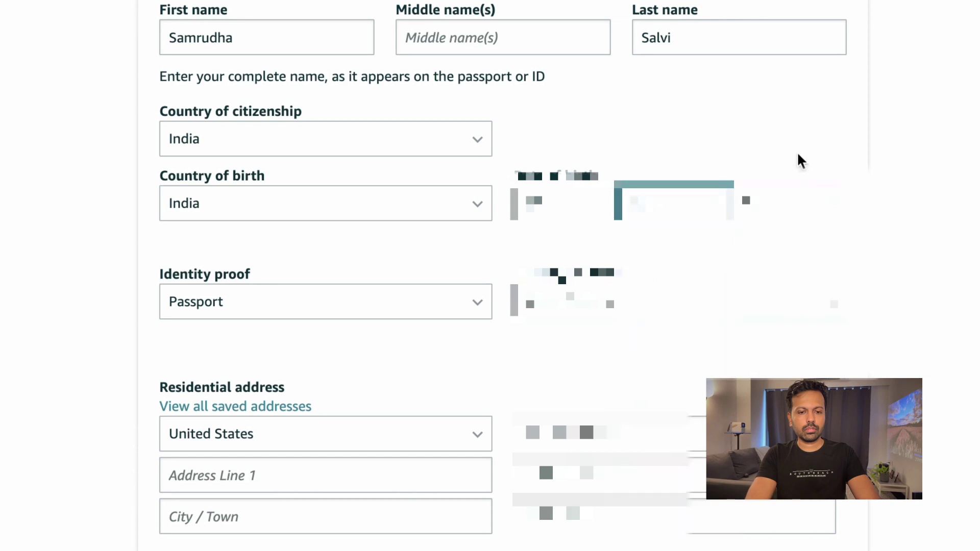
left_click(802, 214)
scroll(791, 271, "down", 3)
scroll(765, 275, "down", 3)
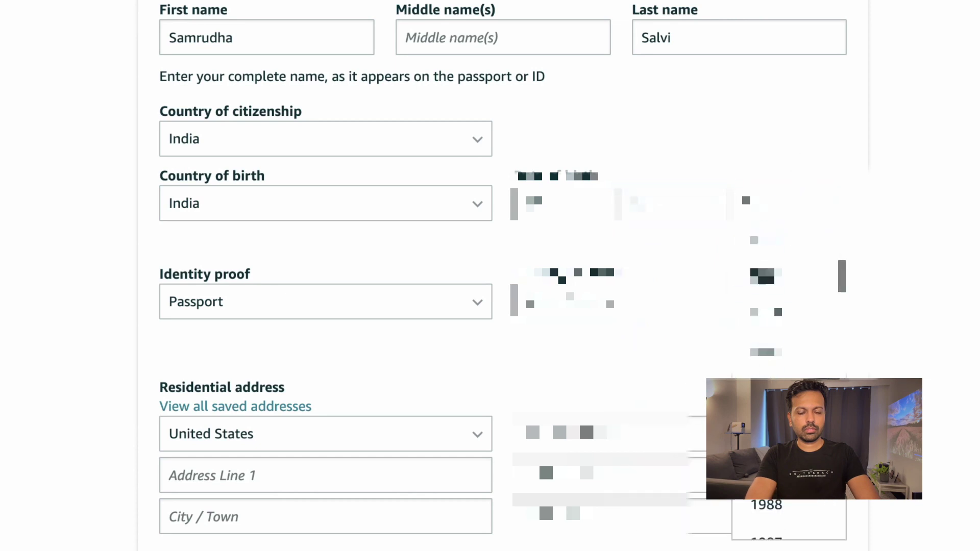
left_click(740, 423)
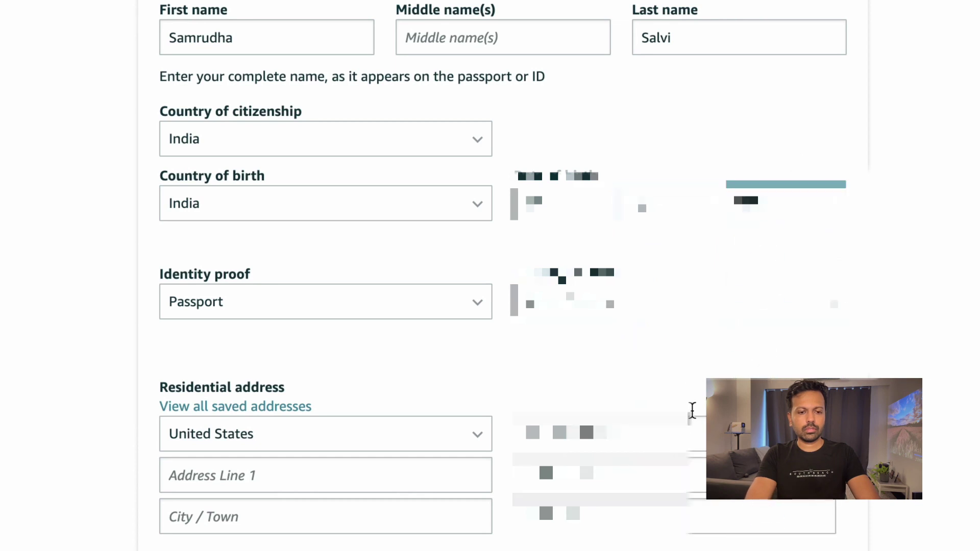
scroll(357, 377, "down", 2)
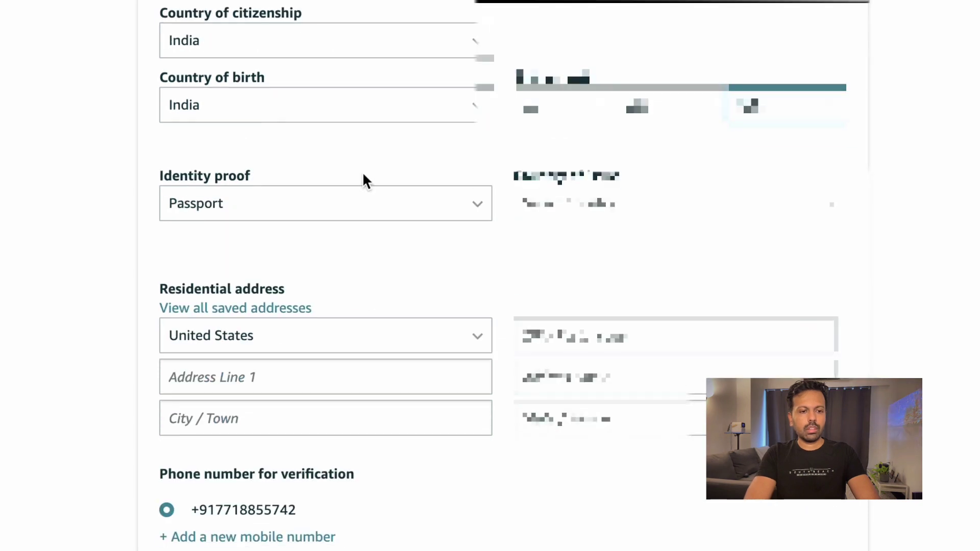
- Set India as passport issuing country, enter the passport number and expiry day 20
left_click(638, 206)
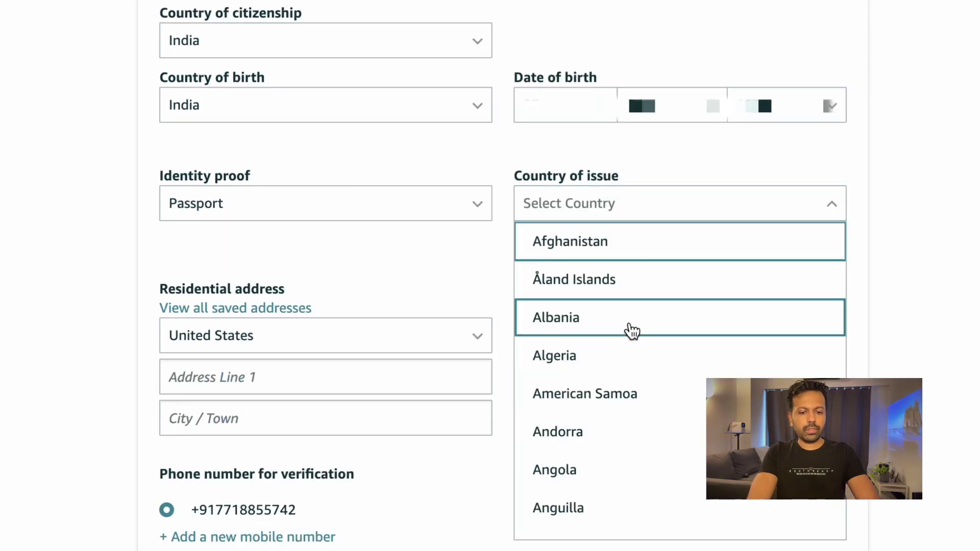
key("i")
left_click(602, 416)
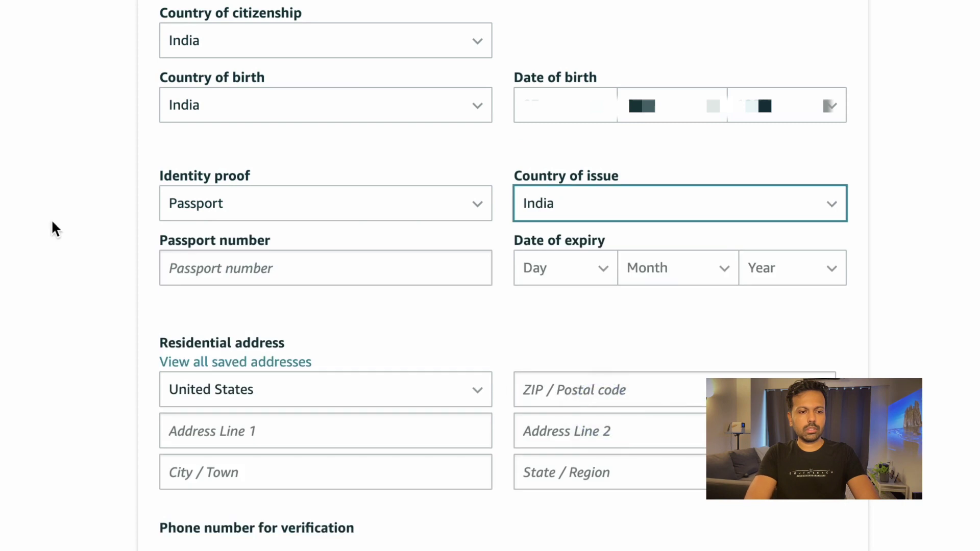
scroll(53, 228, "down", 3)
left_click(238, 195)
type("Z")
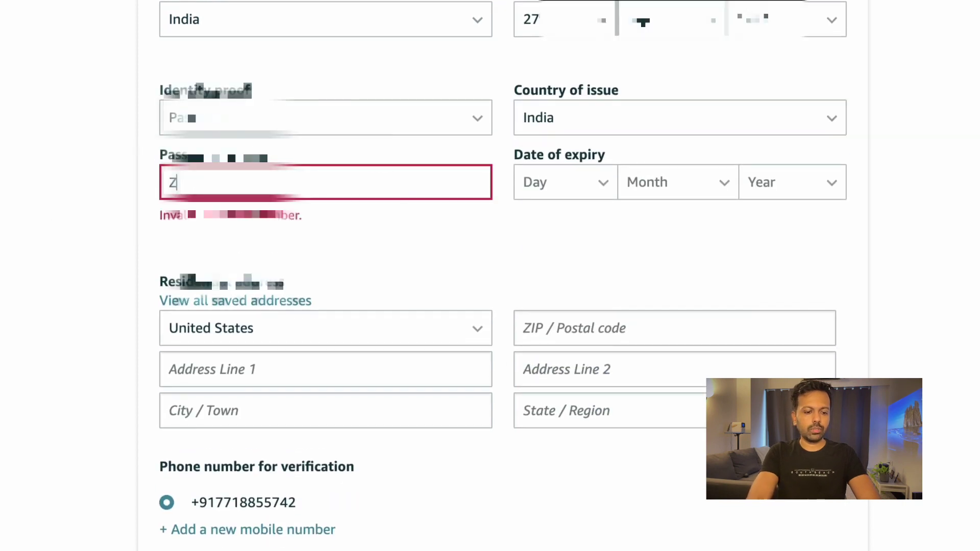
type("2•••••")
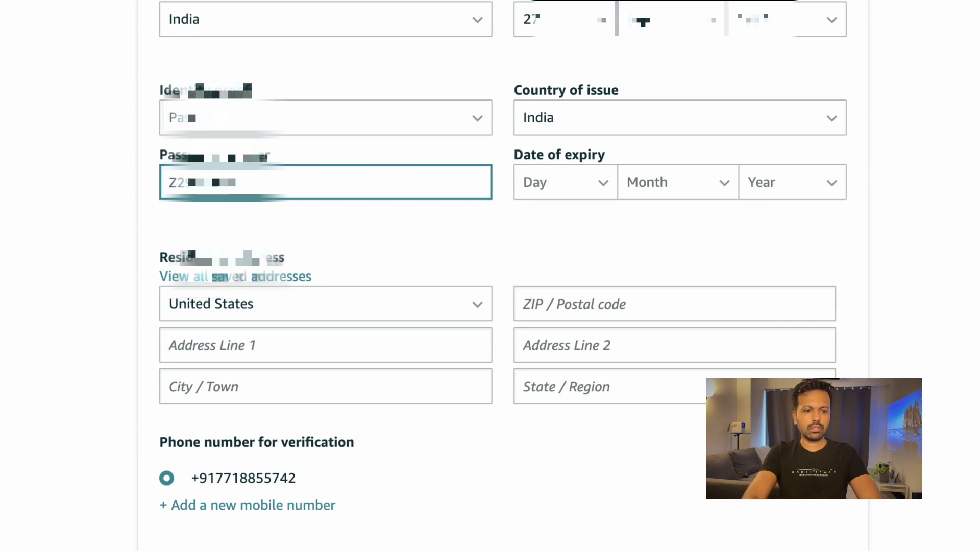
key("Tab")
type("20")
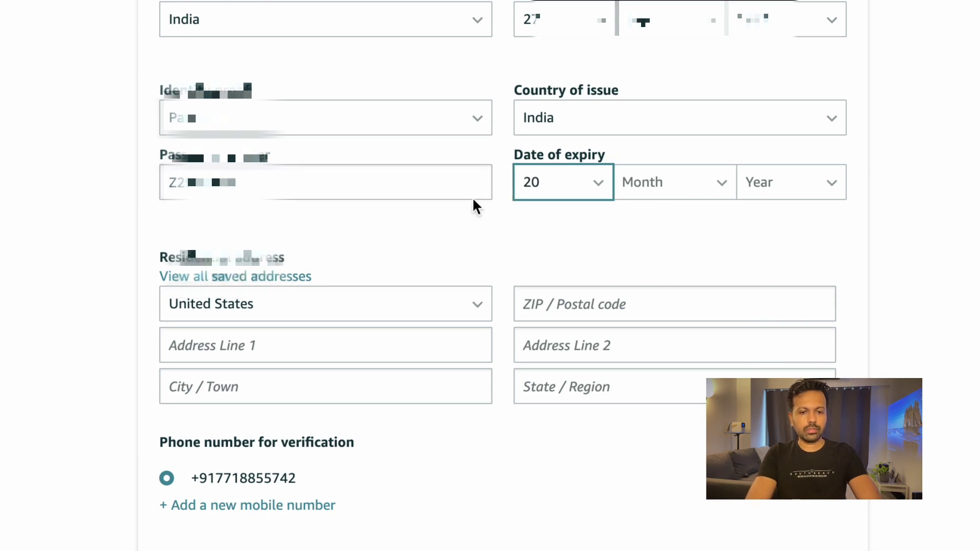
- Set the residential address country to India and fill the address from a saved suggestion
scroll(326, 275, "down", 5)
left_click(301, 67)
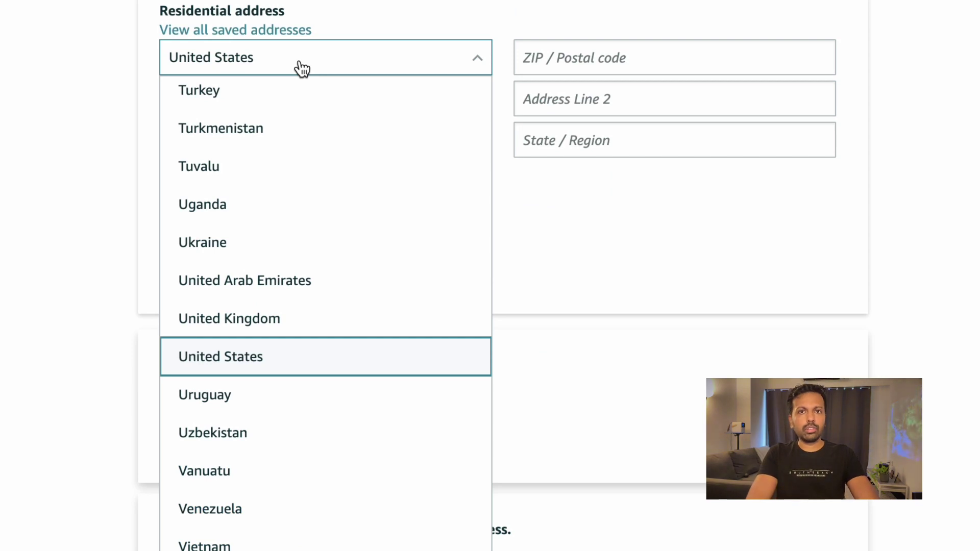
key("i")
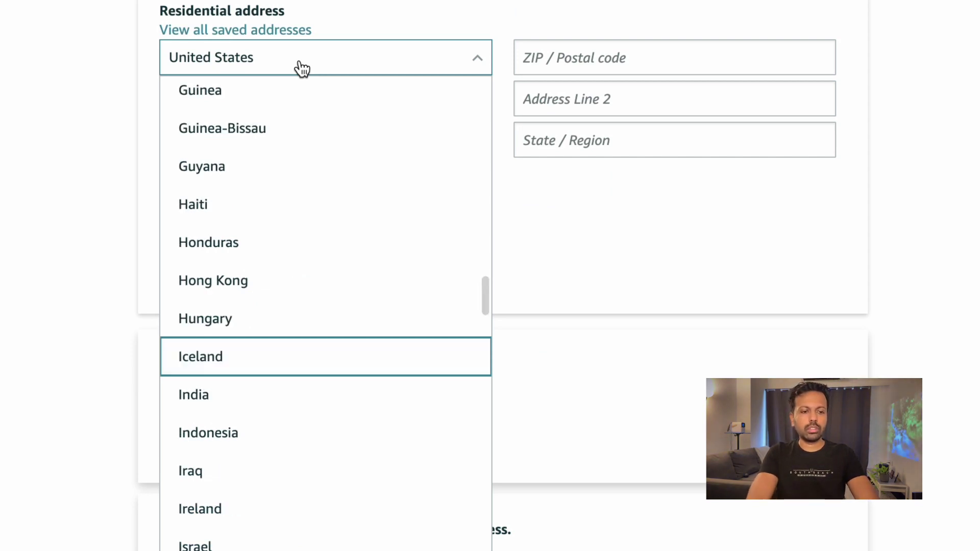
left_click(323, 407)
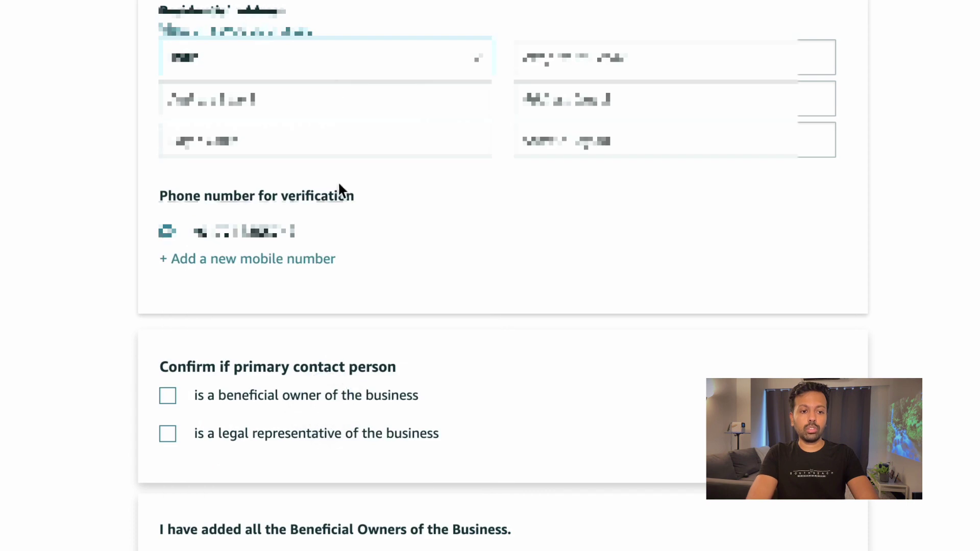
left_click(327, 95)
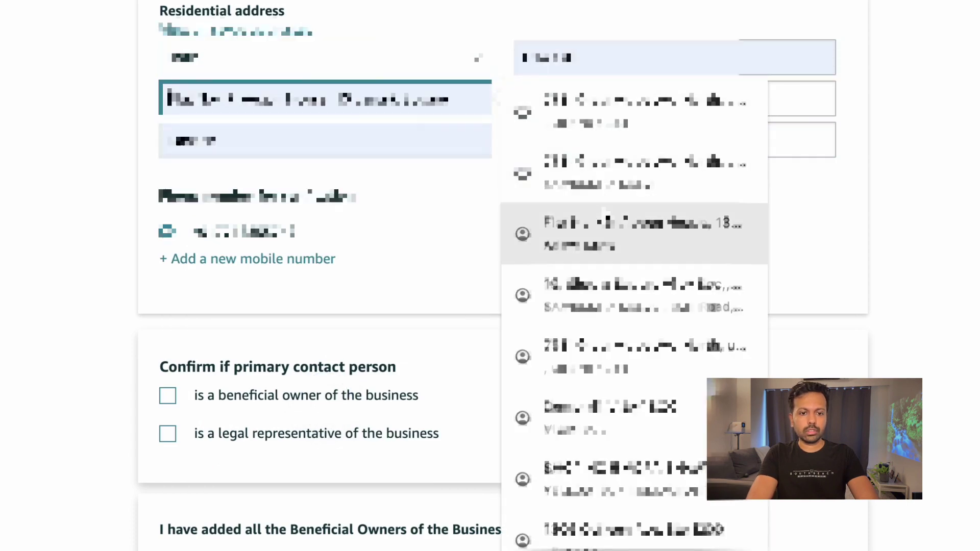
scroll(625, 299, "down", 1)
left_click(625, 299)
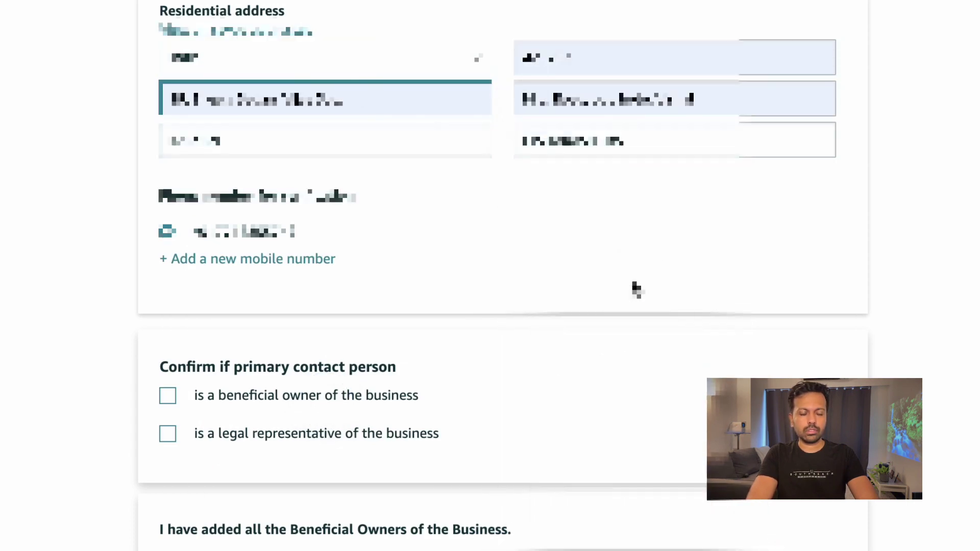
scroll(632, 285, "down", 2)
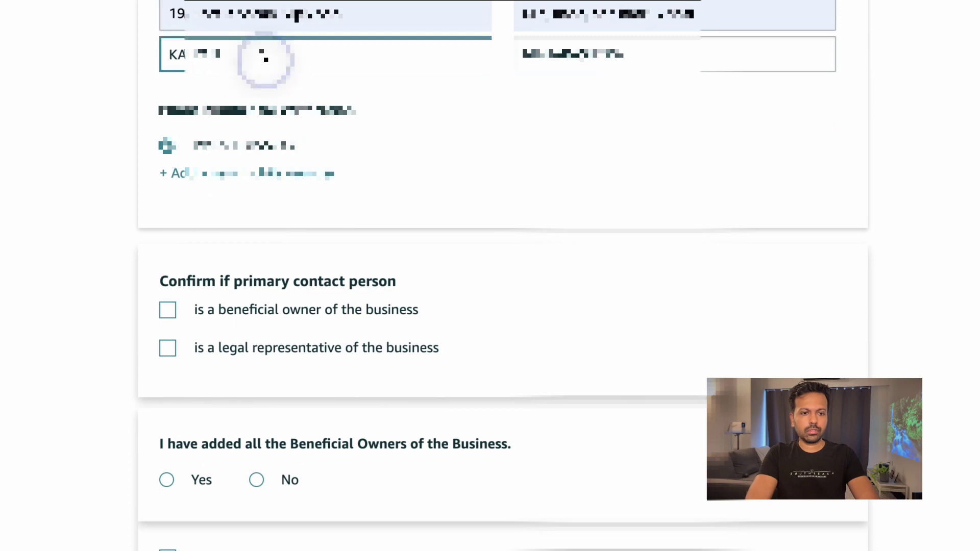
- Mark the contact as beneficial owner, answer Yes, accept the confirmation statement and submit
double_click(263, 60)
scroll(312, 183, "down", 3)
left_click(283, 172)
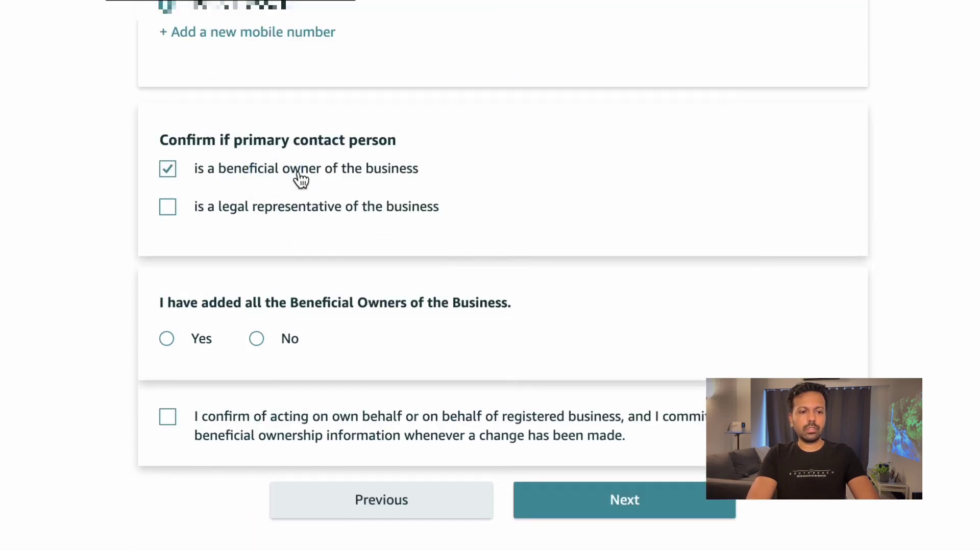
left_click(192, 343)
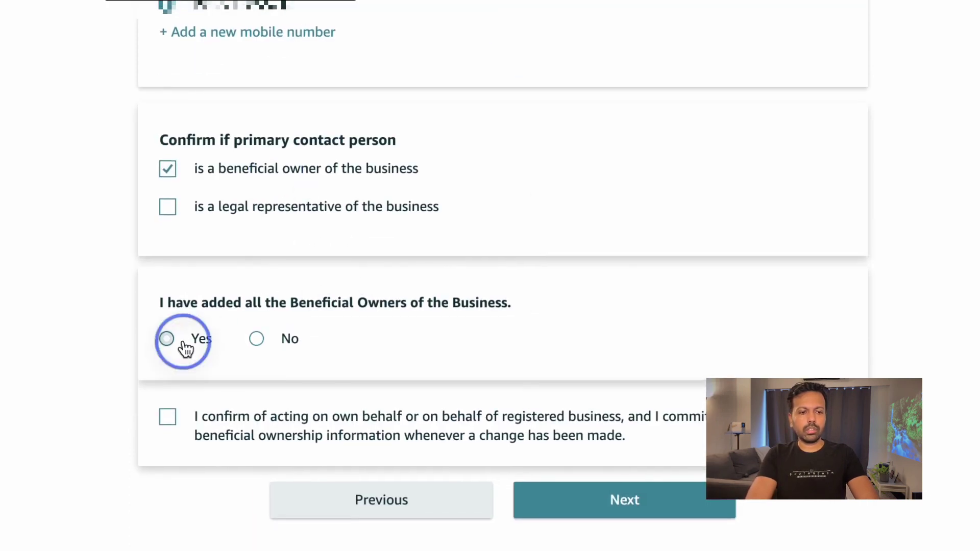
left_click(295, 348)
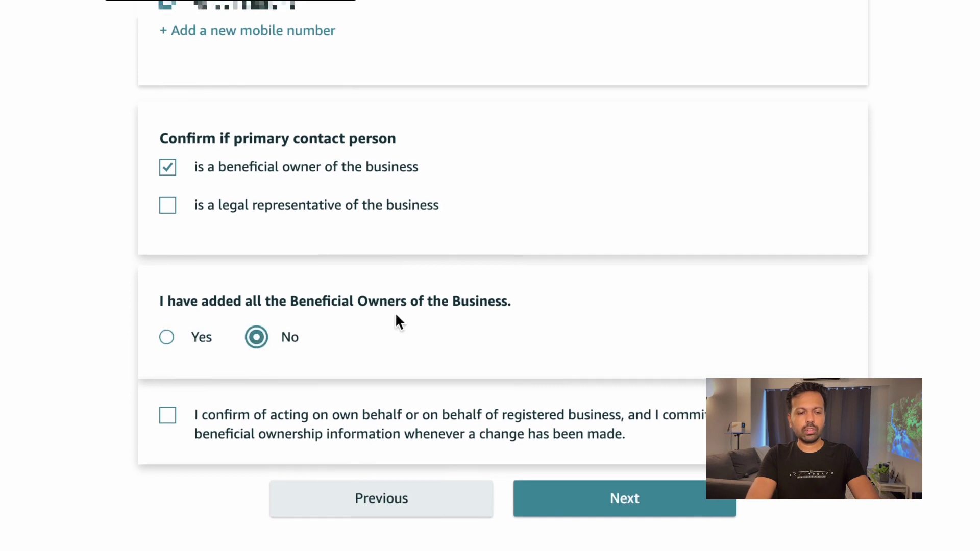
left_click(162, 346)
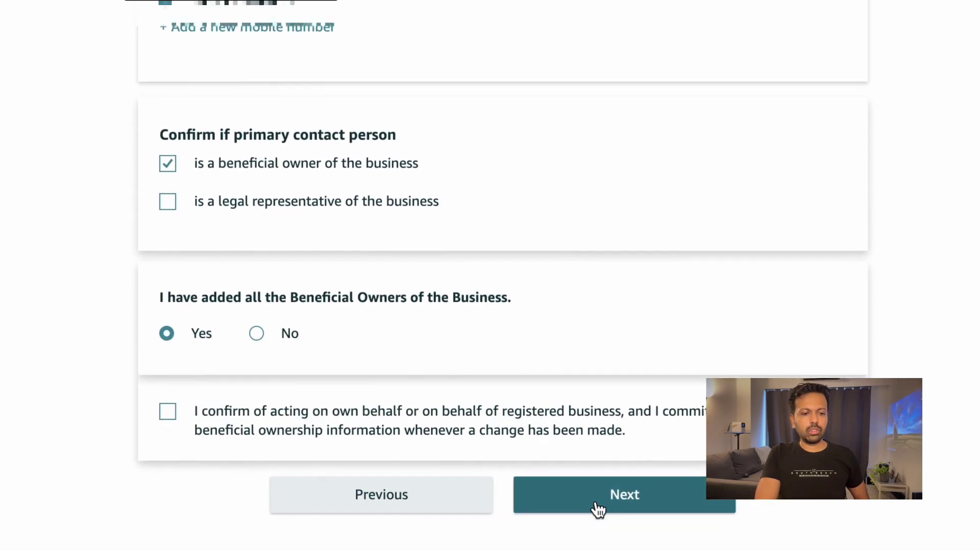
left_click_drag(627, 435, 167, 412)
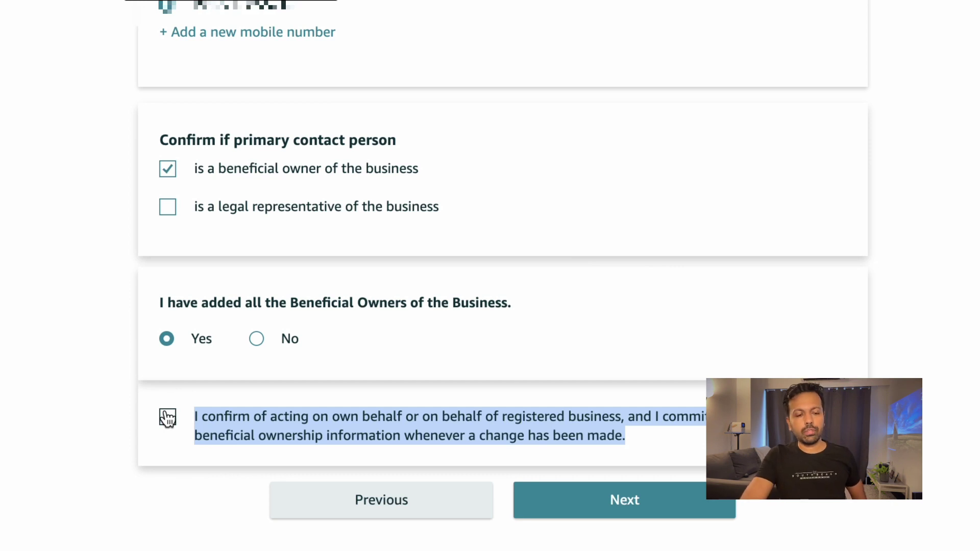
left_click(167, 417)
left_click(632, 499)
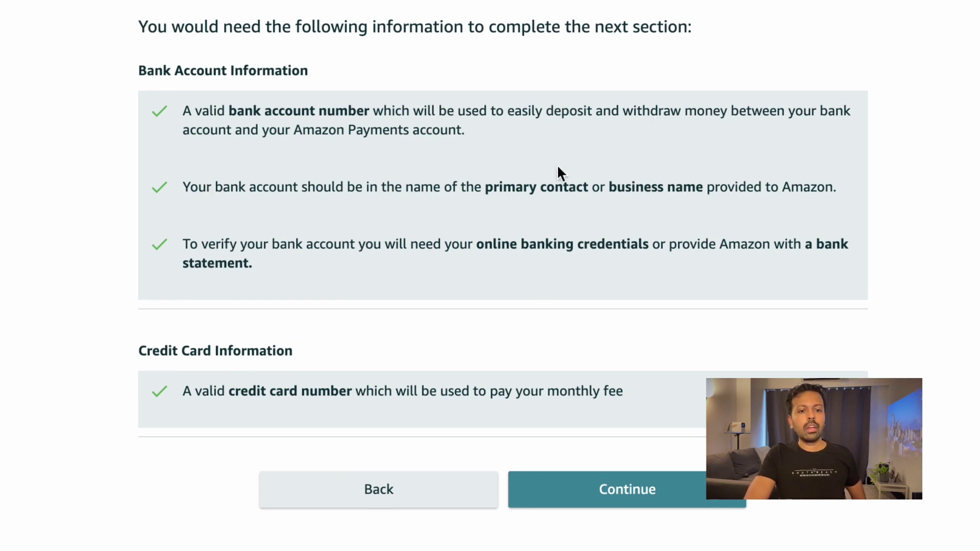
- Review the bank account and credit card requirements, then proceed to adding a bank account
left_click_drag(179, 184, 373, 186)
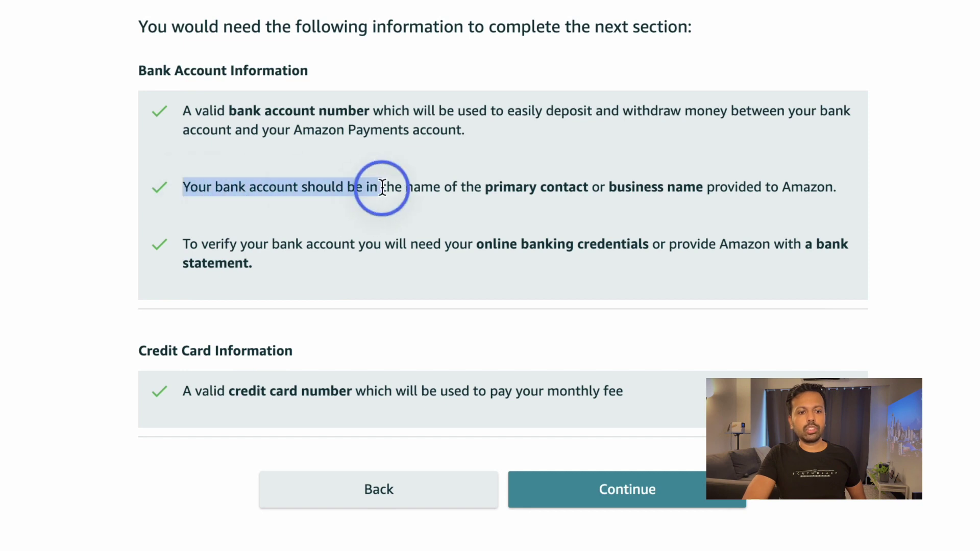
left_click(706, 178)
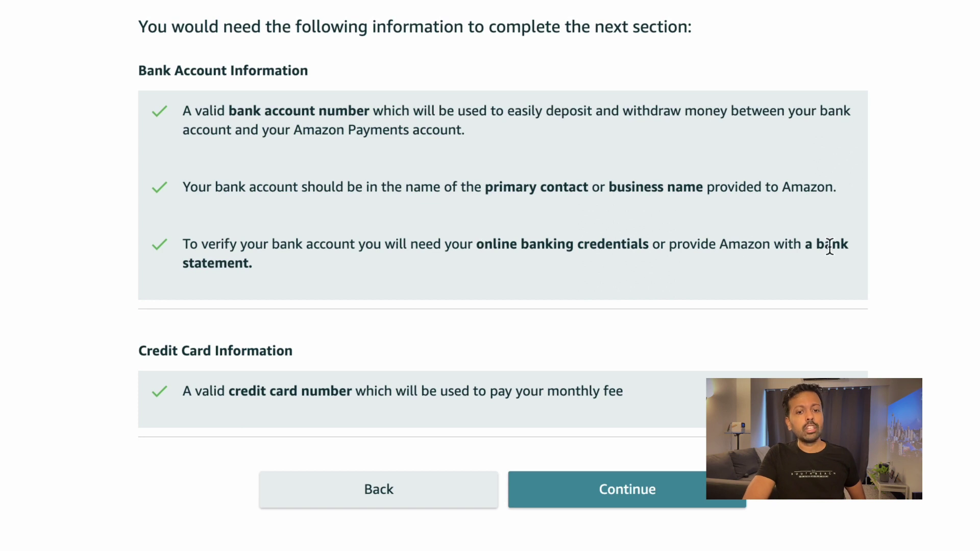
scroll(363, 279, "down", 1)
scroll(362, 279, "up", 1)
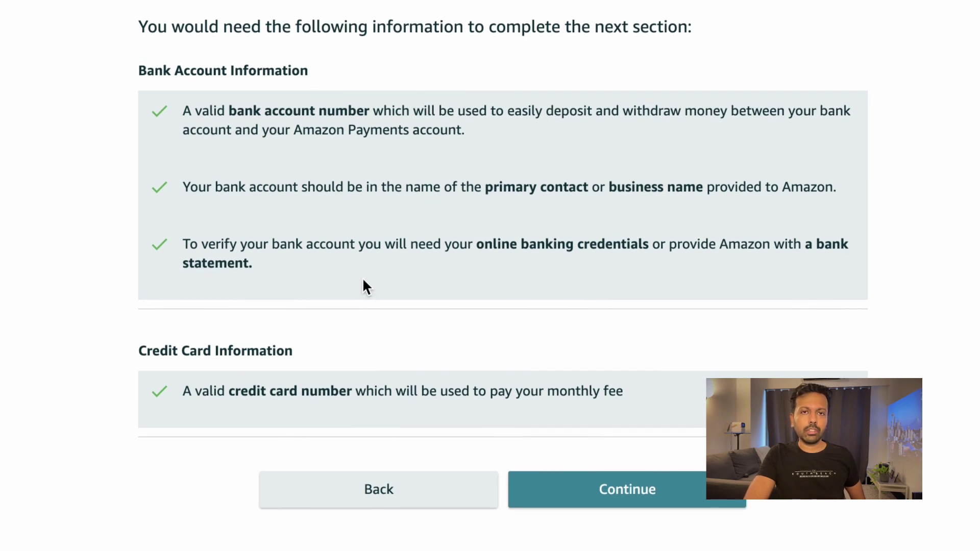
scroll(363, 279, "down", 1)
scroll(363, 279, "up", 1)
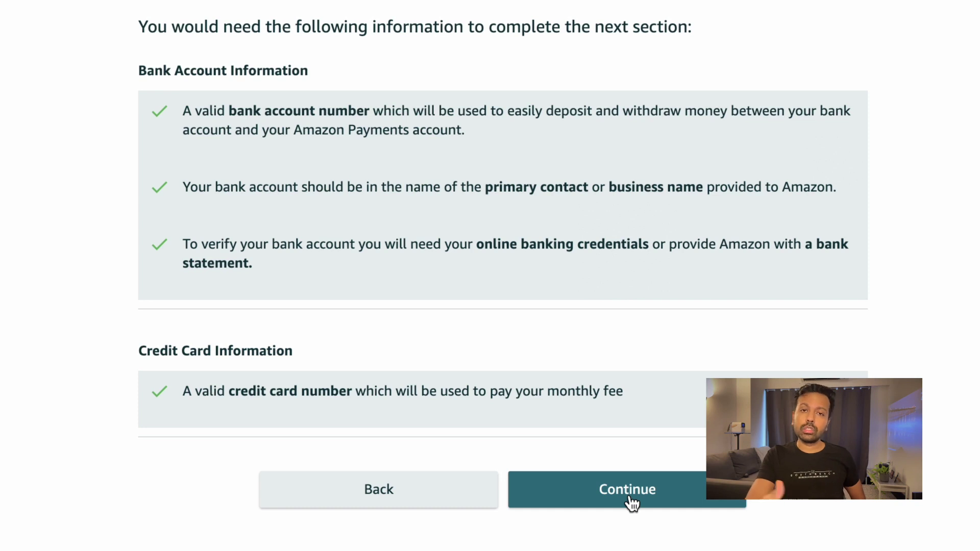
left_click(676, 492)
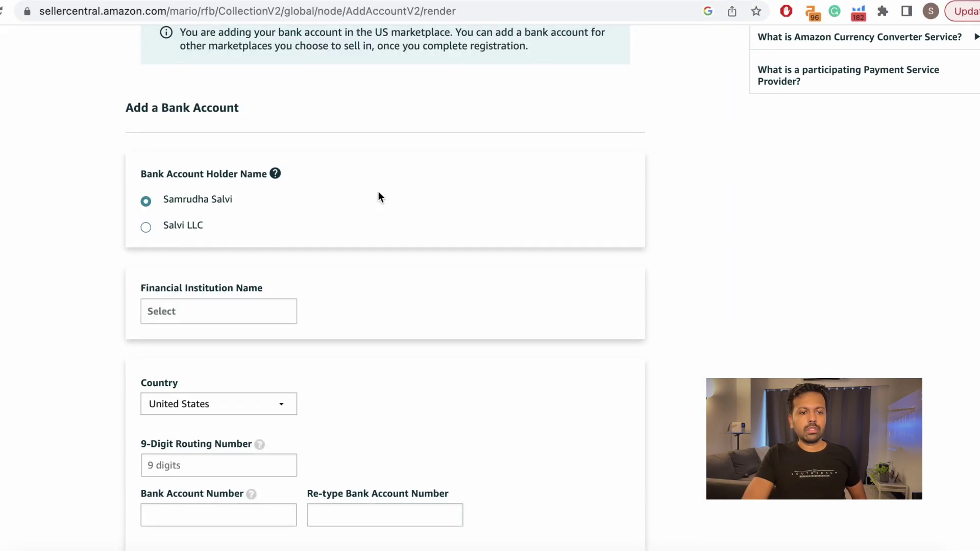
- Choose Bank of America as the financial institution and enter the routing and account numbers
scroll(283, 164, "up", 2)
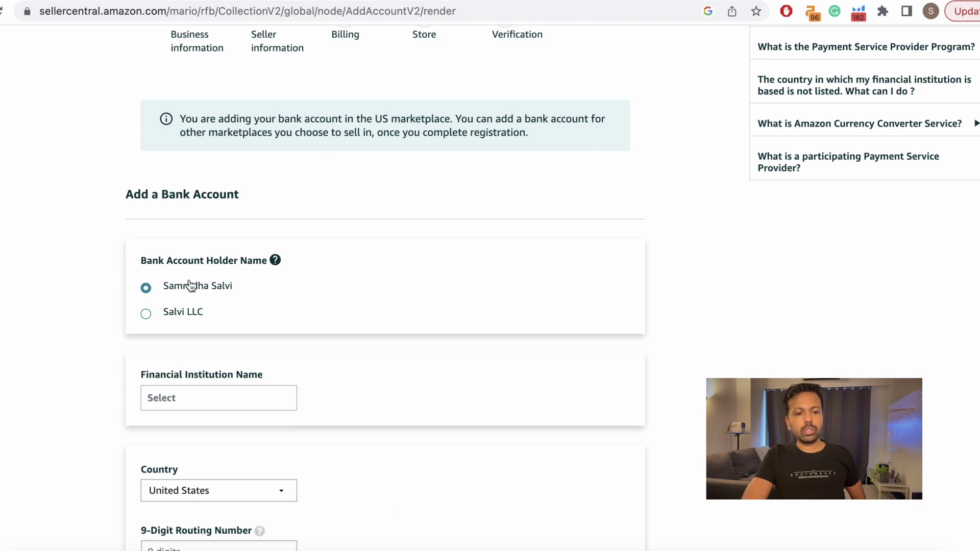
scroll(325, 300, "down", 1)
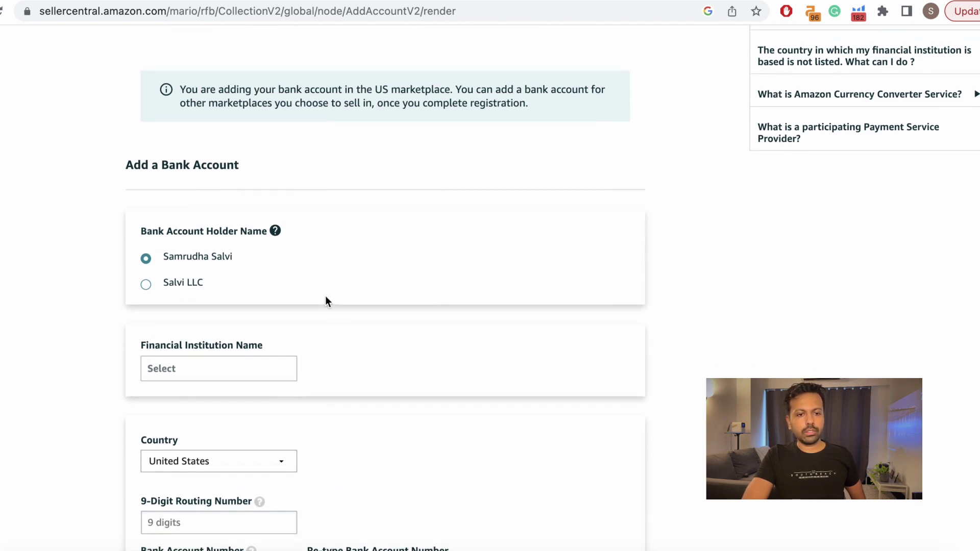
scroll(265, 255, "down", 3)
left_click(202, 213)
scroll(221, 264, "down", 10)
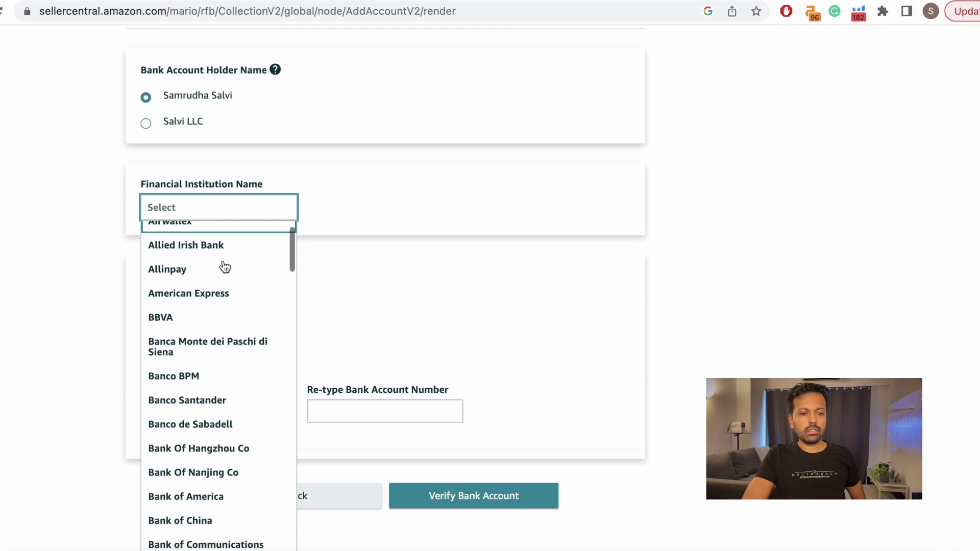
scroll(224, 266, "down", 15)
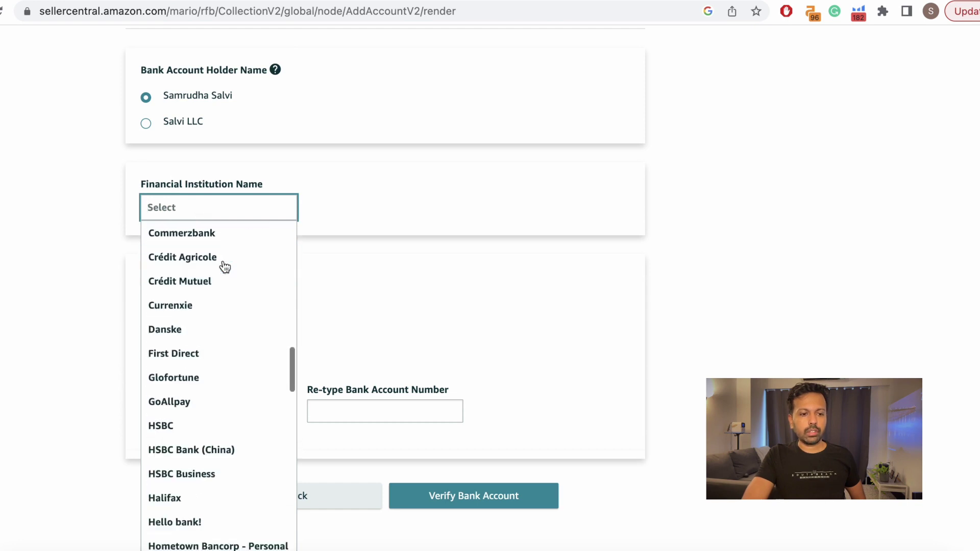
scroll(224, 266, "up", 18)
scroll(224, 266, "up", 1)
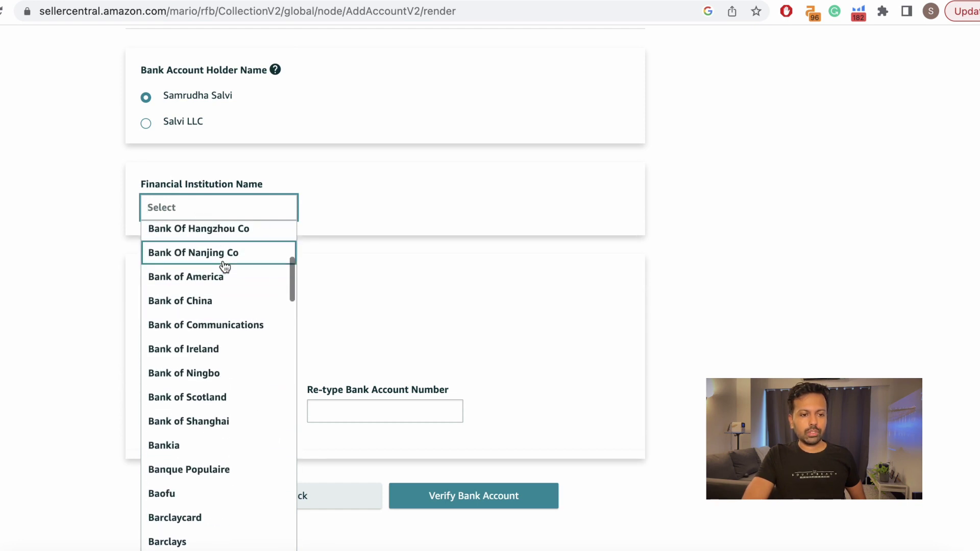
left_click(232, 273)
scroll(392, 281, "down", 1)
left_click(252, 295)
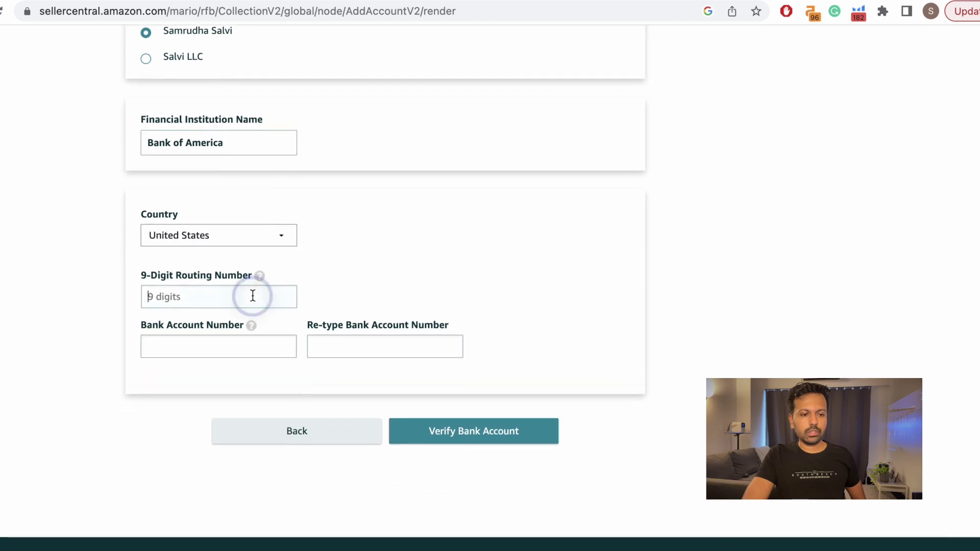
left_click(421, 245)
scroll(421, 249, "up", 3)
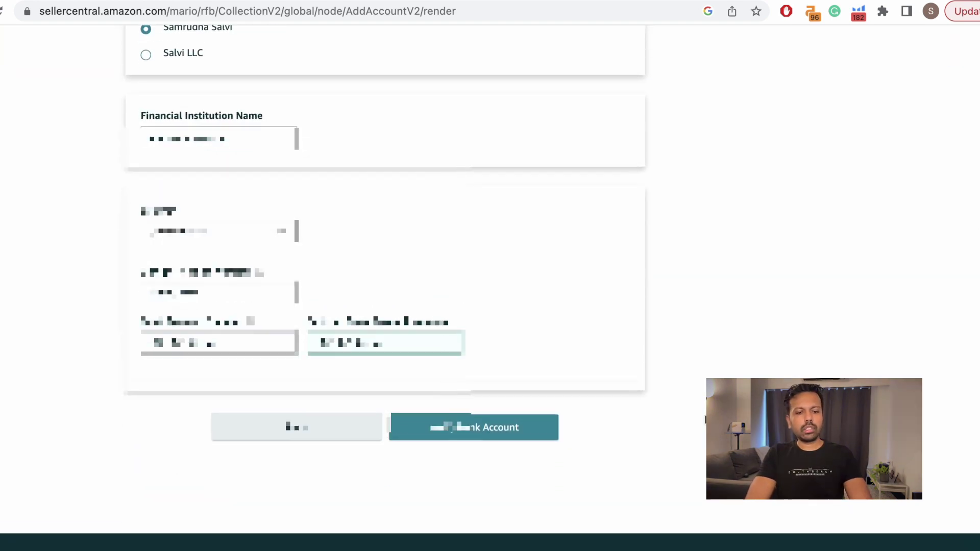
- Submit the bank account for verification and continue past the pending-verification notice
left_click(482, 431)
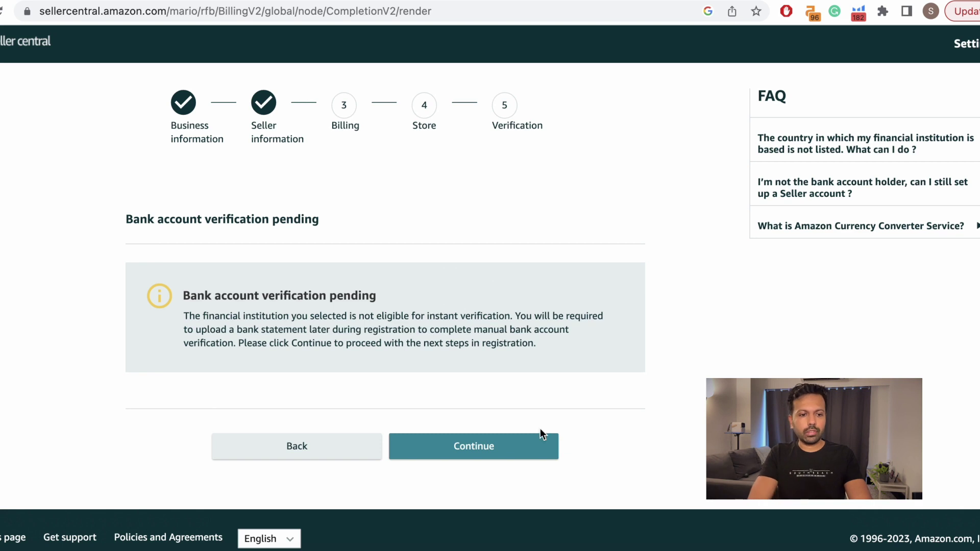
left_click(525, 457)
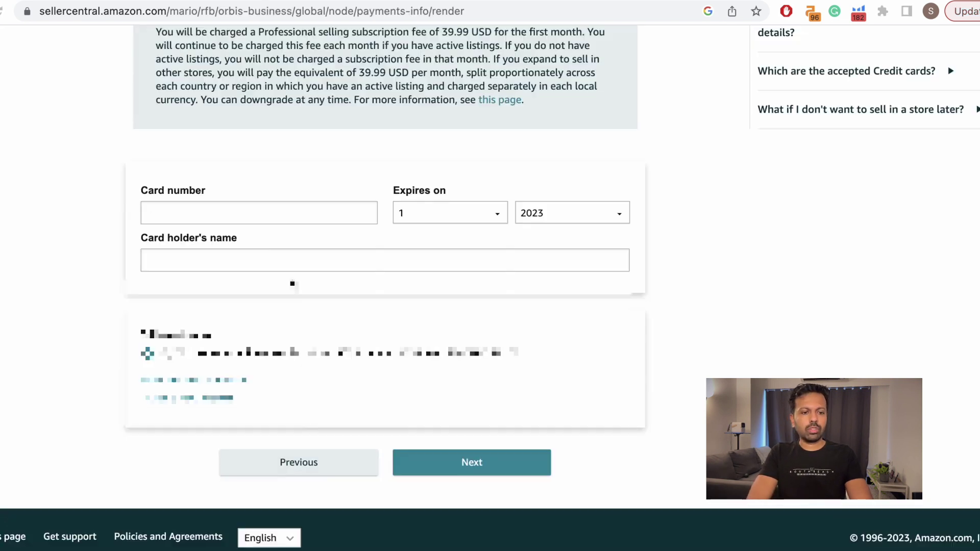
scroll(253, 214, "up", 2)
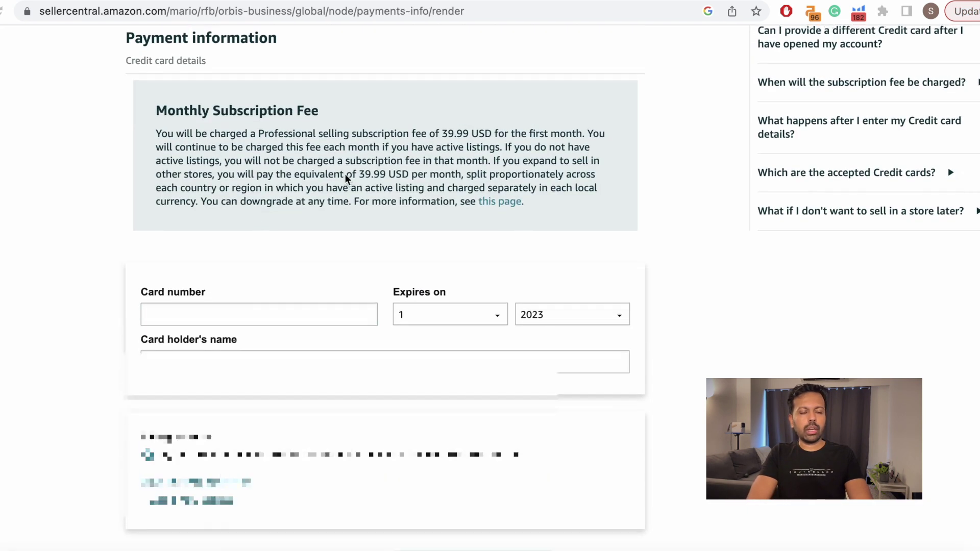
- Autofill the billing card from the first saved card and proceed to Store and Product Information
scroll(285, 205, "down", 4)
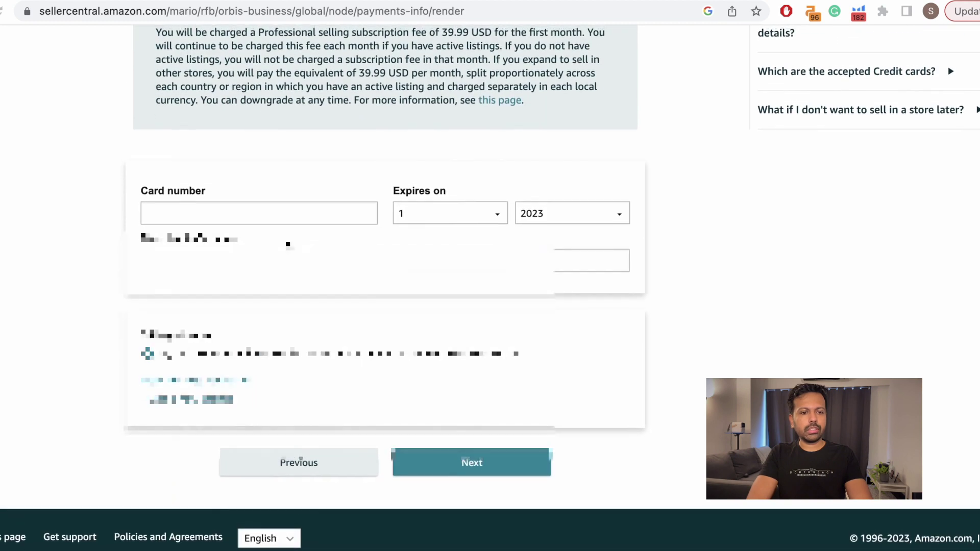
scroll(286, 242, "up", 2)
left_click(260, 258)
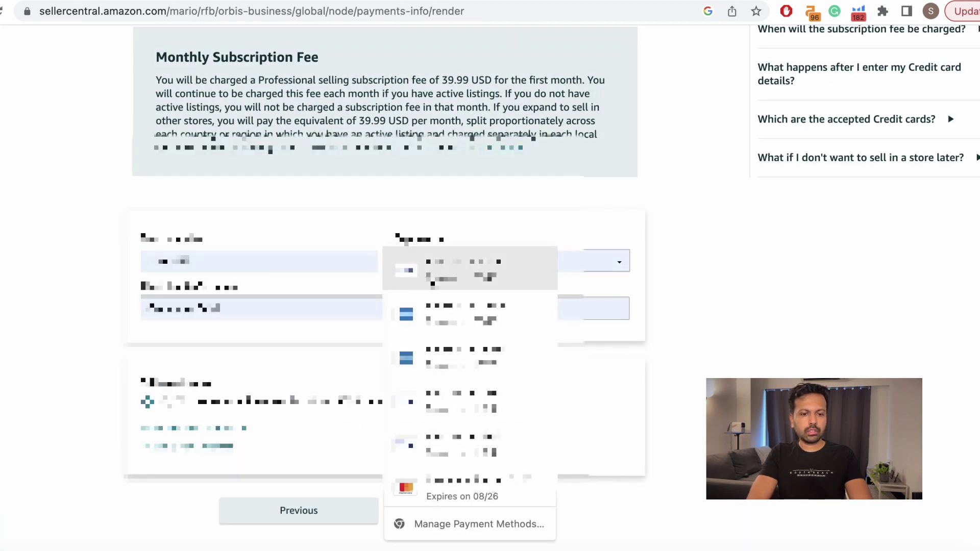
left_click(431, 273)
scroll(423, 308, "down", 2)
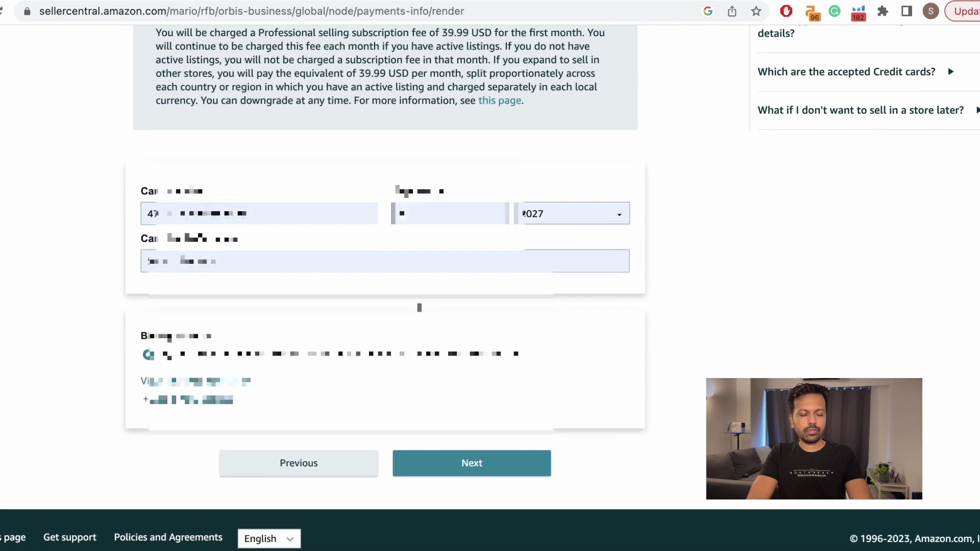
left_click(467, 462)
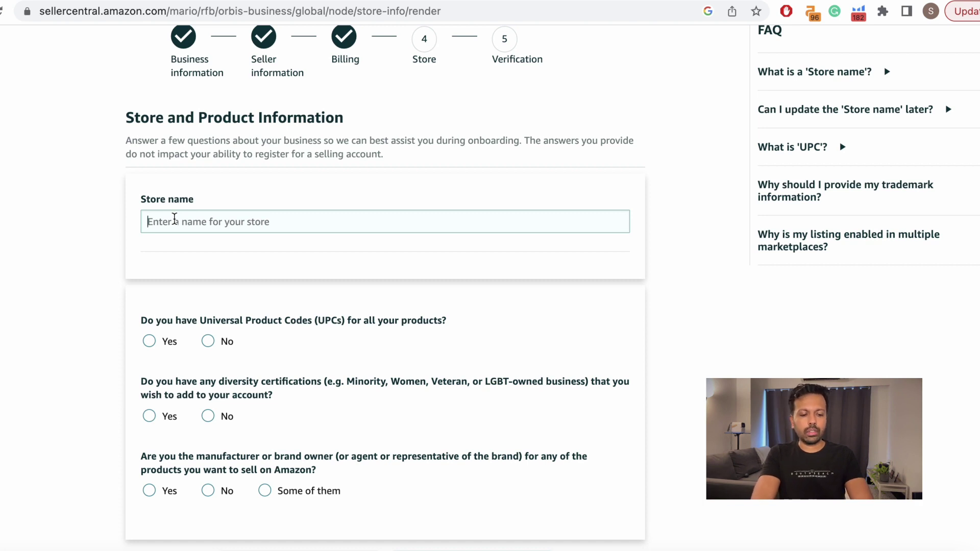
- Try several store names, ending with 'New Line Store'
type("SAIvi")
key("BackSpace")
key("BackSpace")
key("BackSpace")
key("BackSpace")
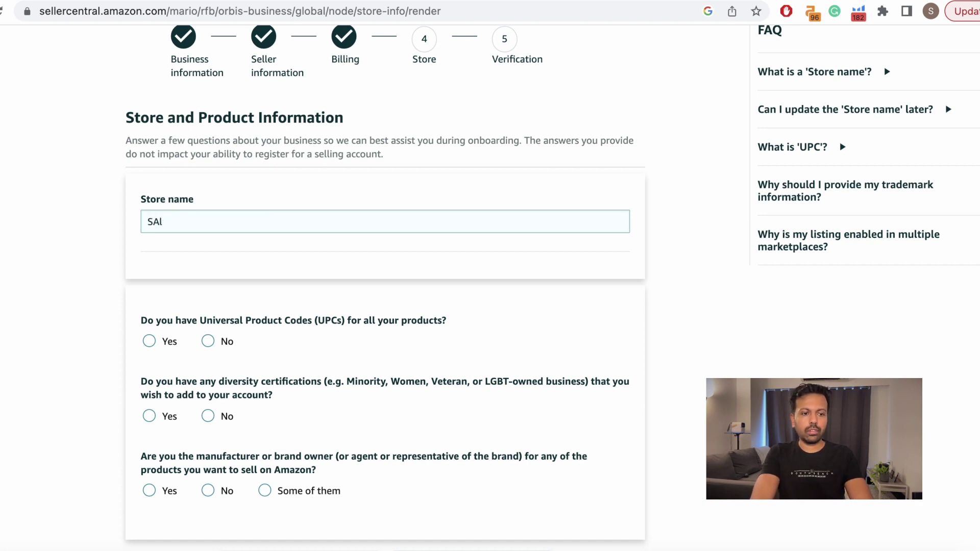
type("aliv LLC")
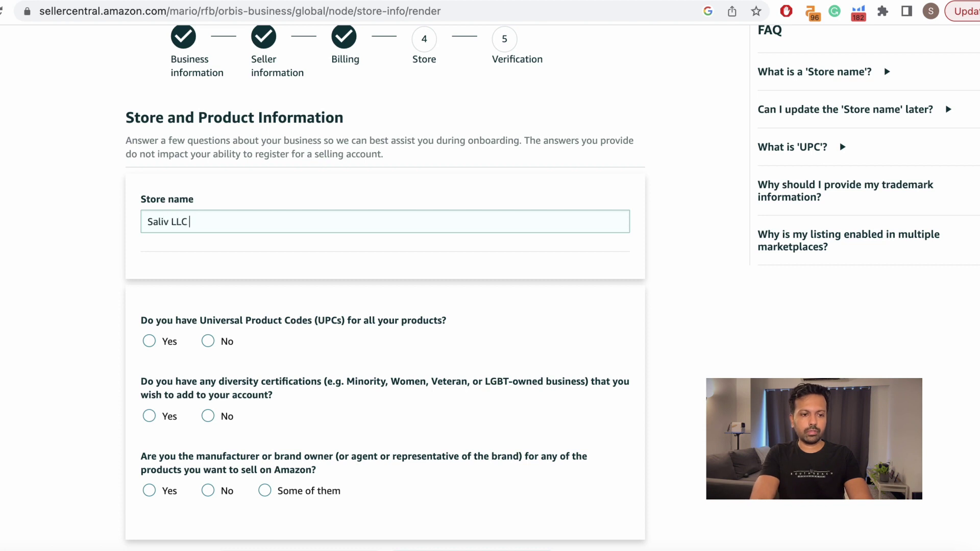
key("super+a")
type("Salvi")
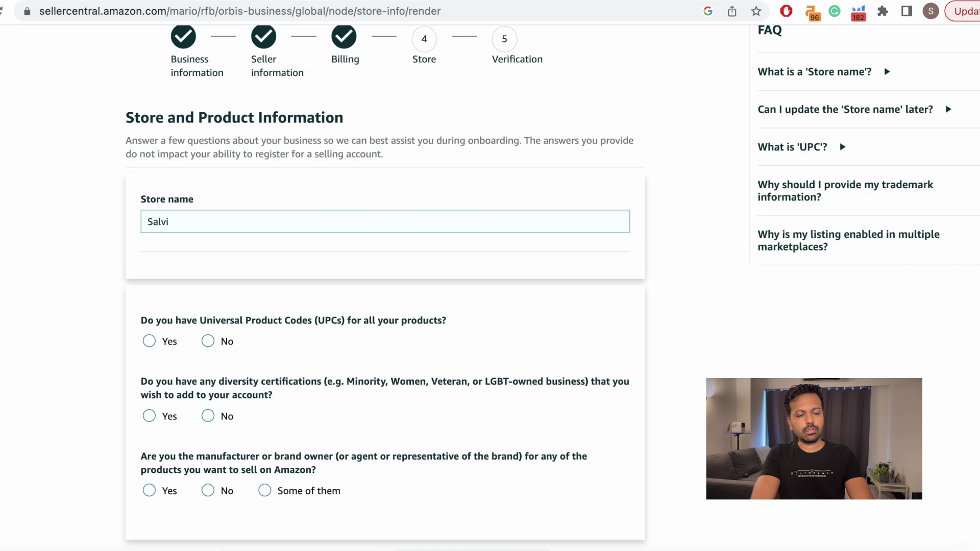
key("super+a")
type("New ")
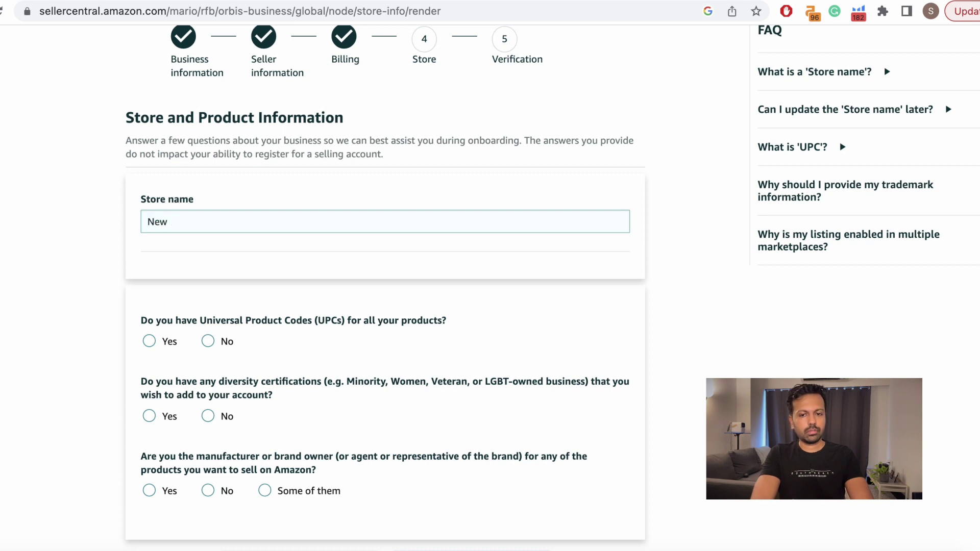
type("Line Store")
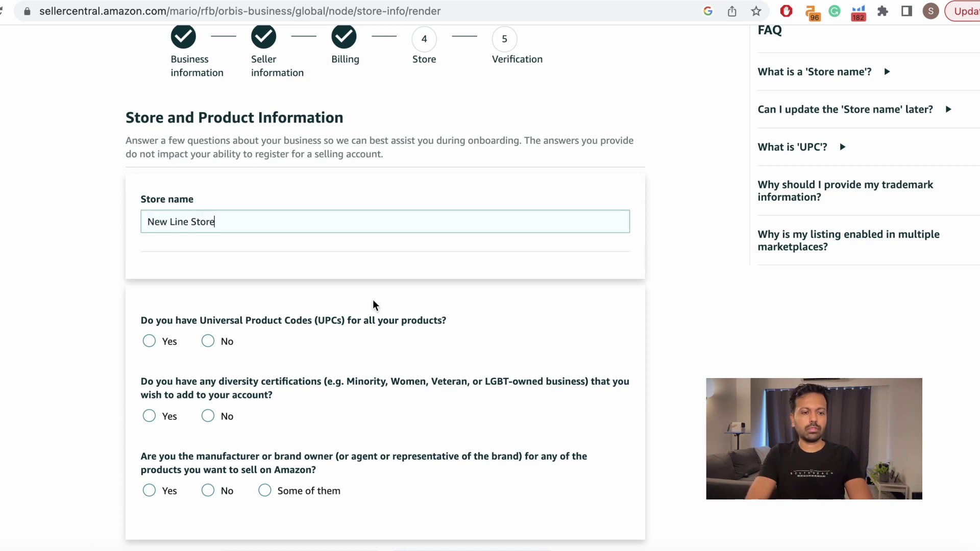
- Answer Yes to the UPC, diversity certification and manufacturer/brand-owner questions
scroll(373, 305, "down", 2)
left_click(150, 241)
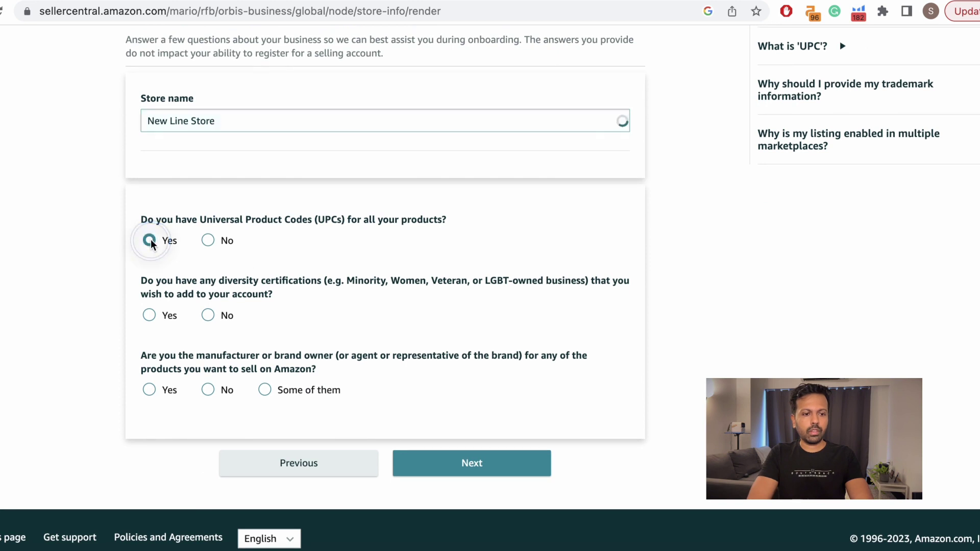
left_click(149, 314)
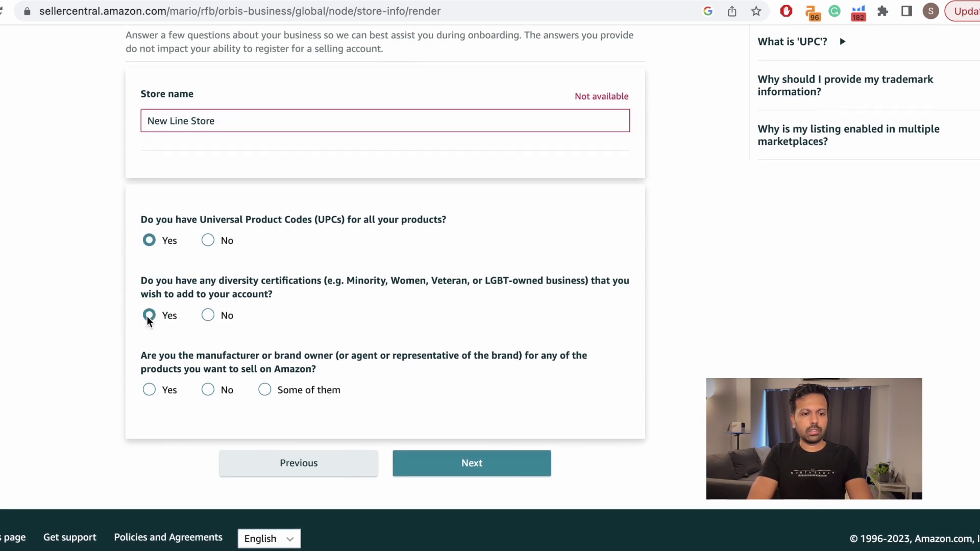
left_click(157, 391)
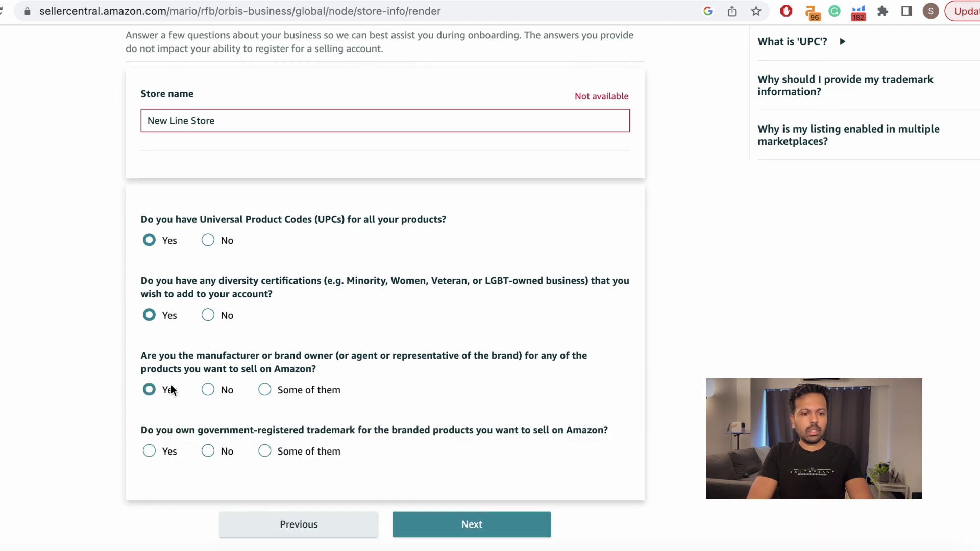
- Replace the unavailable 'New Line Store' with the business LLC name, now shown as available
scroll(171, 390, "down", 3)
scroll(290, 277, "up", 6)
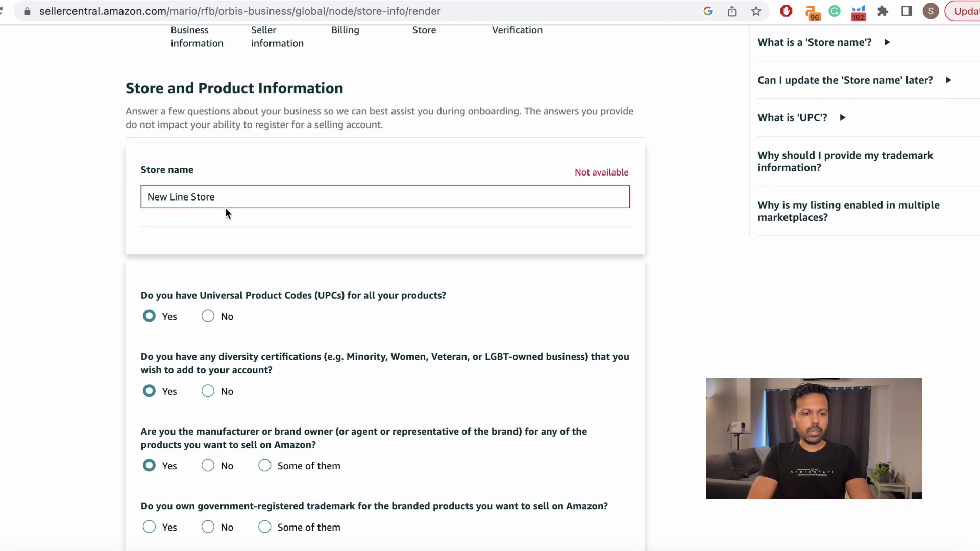
triple_click(222, 192)
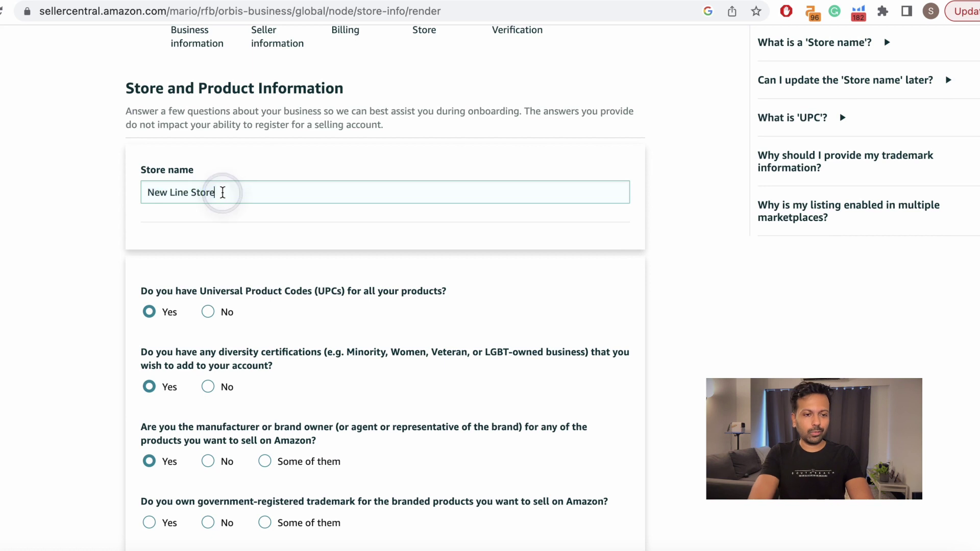
triple_click(223, 192)
type("Salvi LLC")
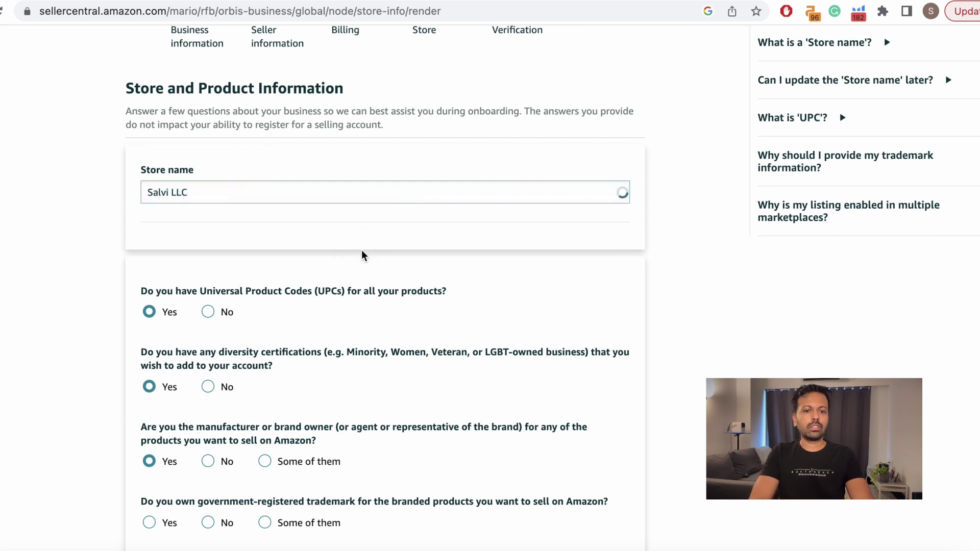
scroll(362, 256, "down", 5)
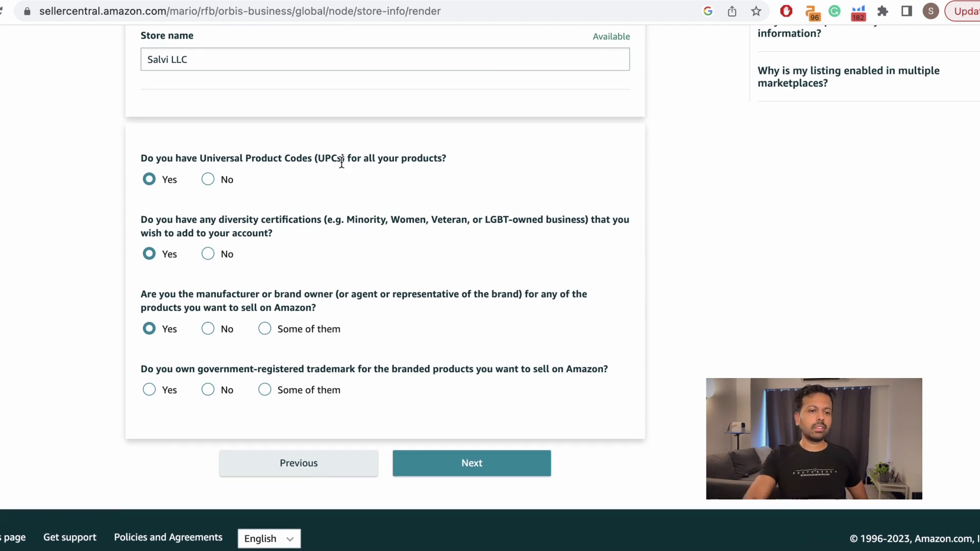
- Switch the UPC and diversity certification answers to No
left_click(209, 182)
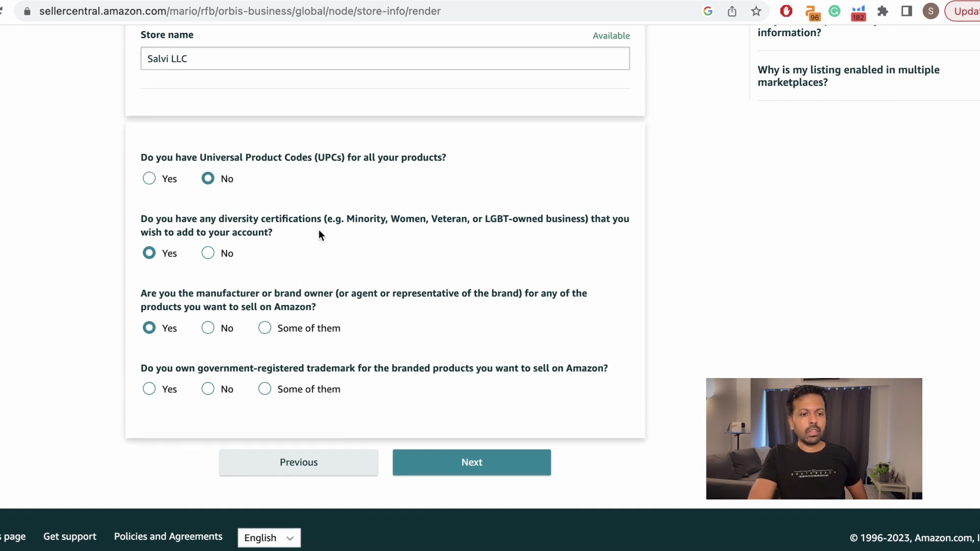
left_click(208, 253)
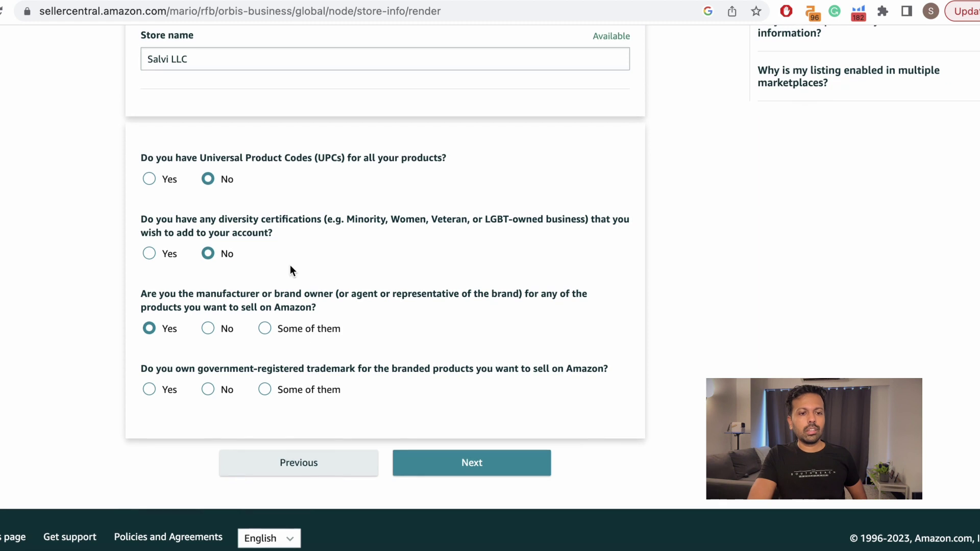
left_click_drag(147, 223, 352, 239)
left_click(352, 236)
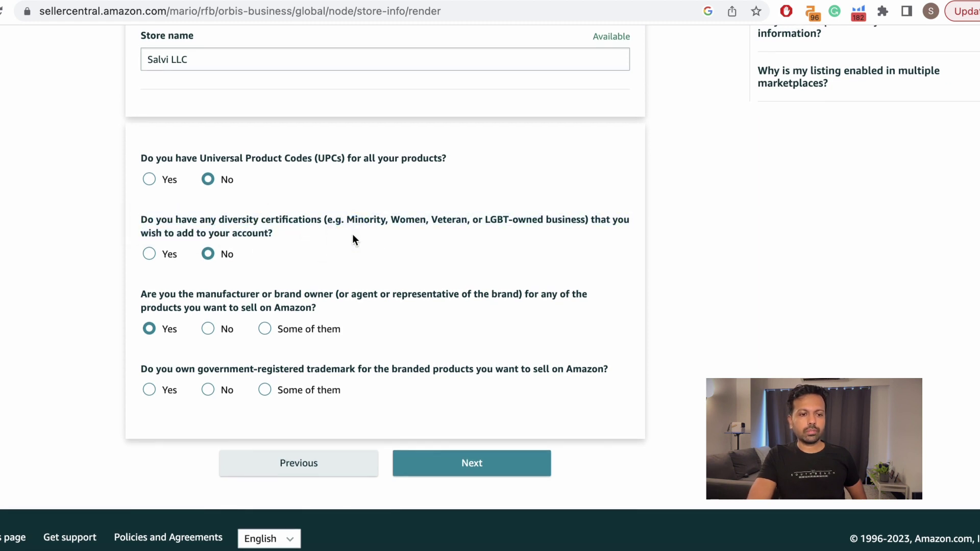
left_click_drag(135, 219, 302, 234)
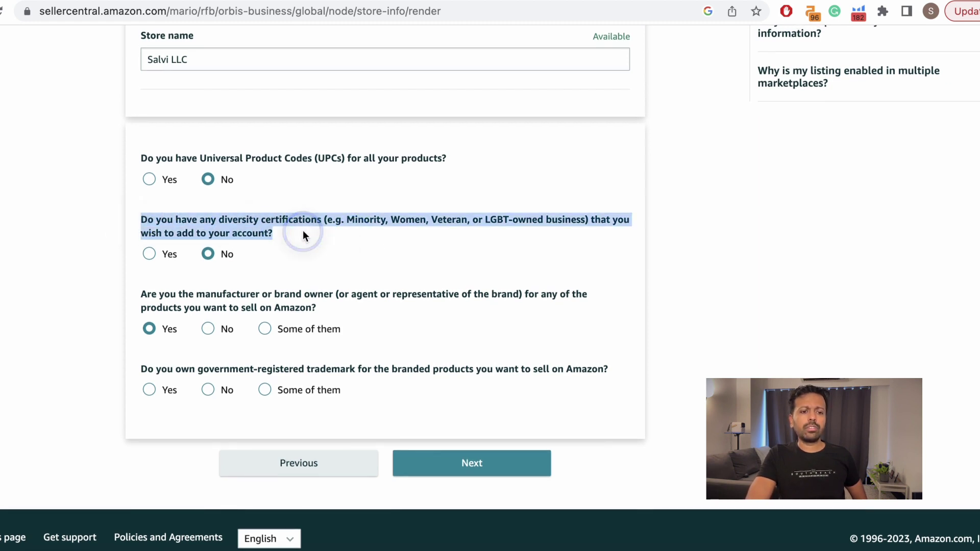
left_click(302, 235)
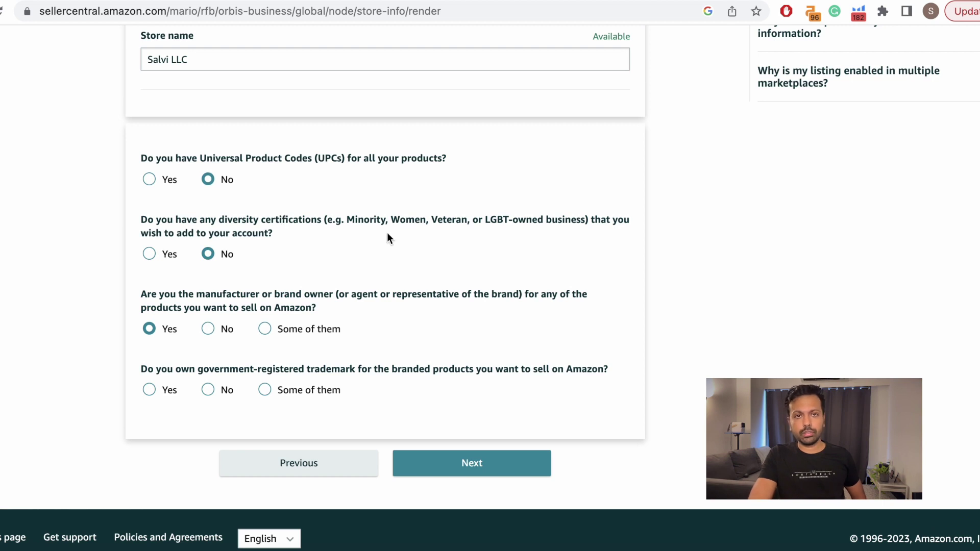
- Answer No to the brand-owner question and continue to Identity and Address Verification
scroll(388, 238, "down", 1)
scroll(388, 238, "up", 1)
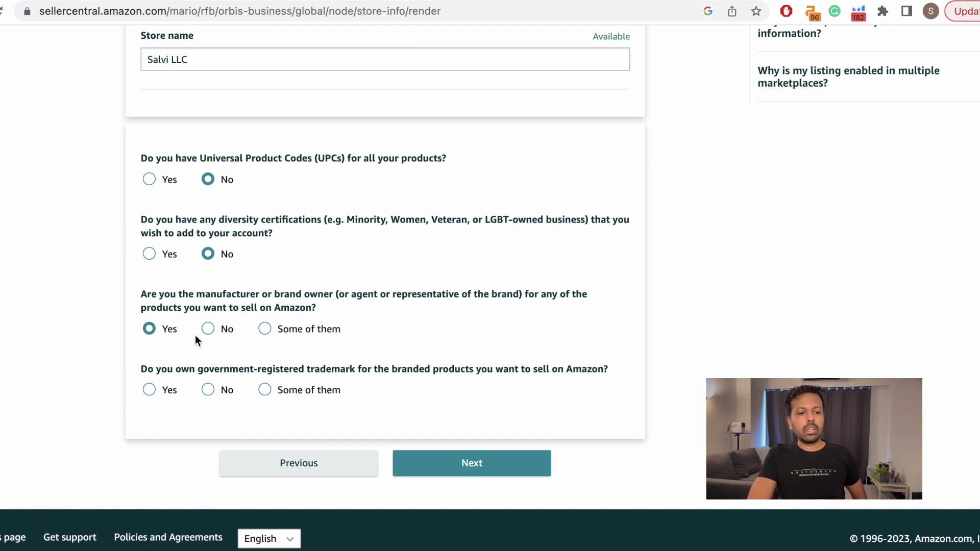
left_click(208, 330)
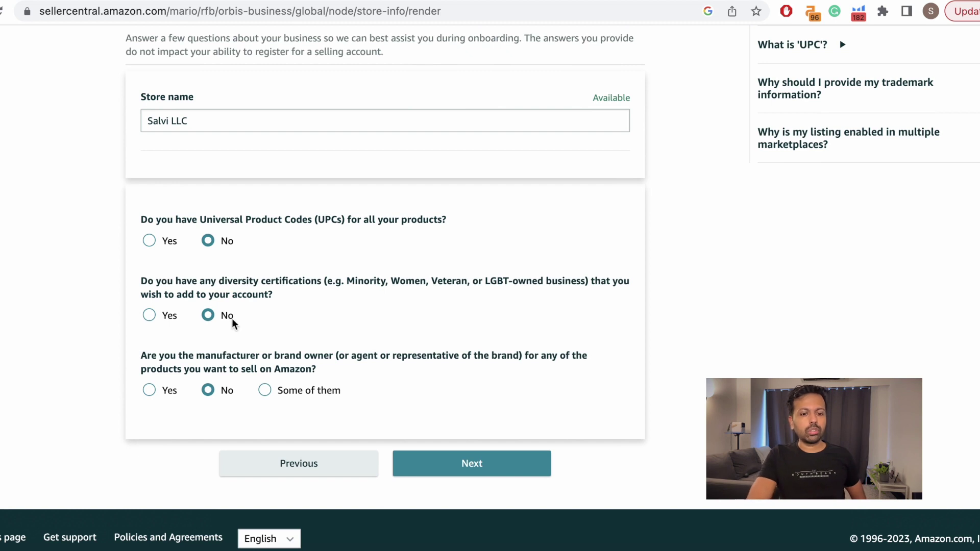
scroll(520, 396, "down", 1)
left_click(489, 462)
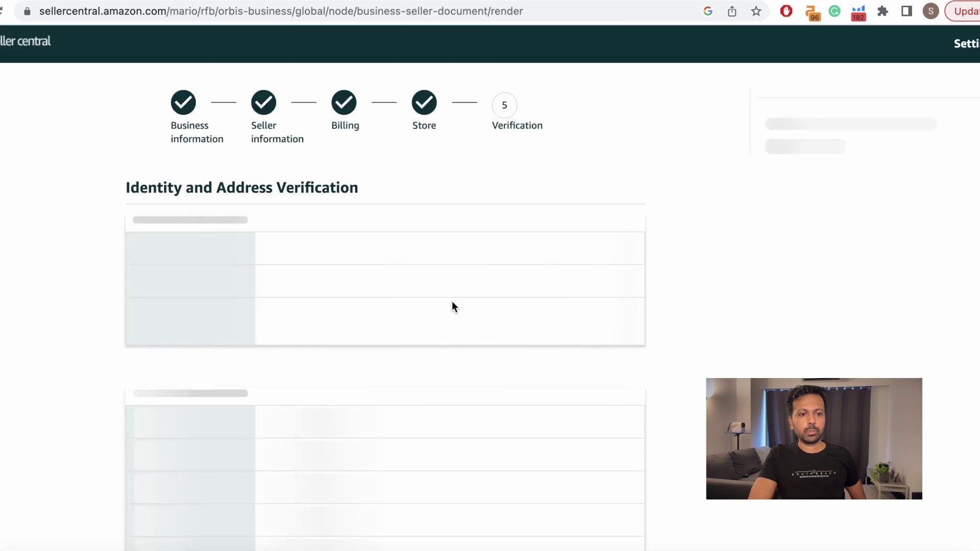
scroll(451, 301, "down", 3)
scroll(454, 305, "down", 6)
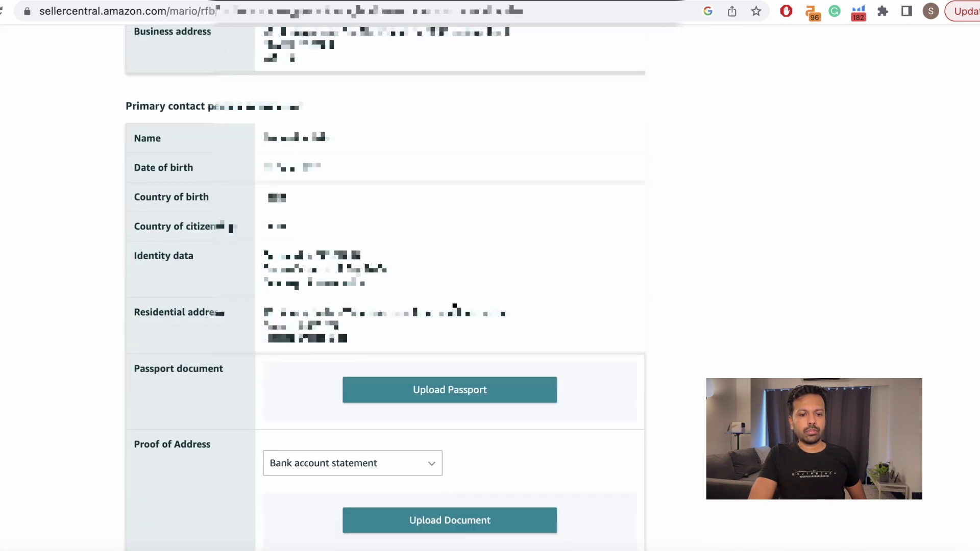
scroll(453, 305, "up", 10)
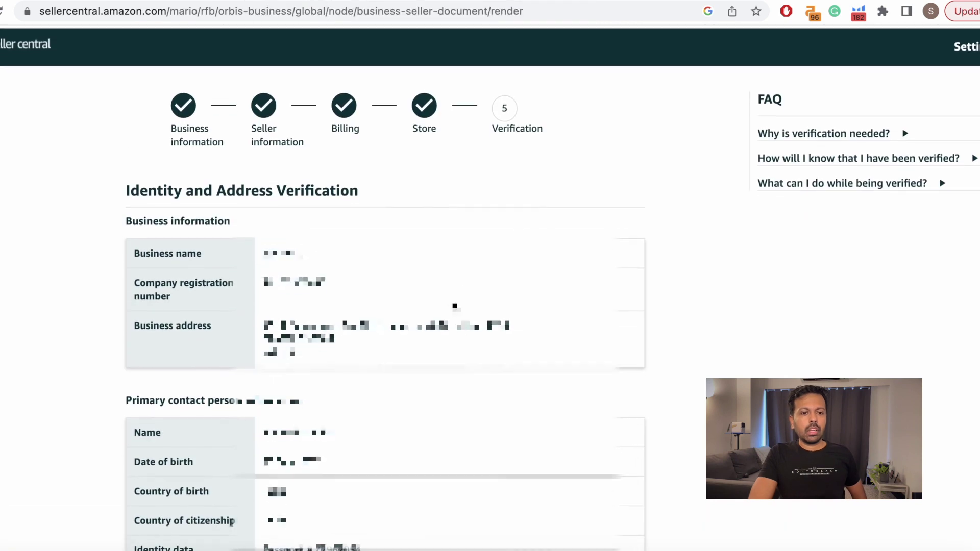
scroll(454, 305, "down", 7)
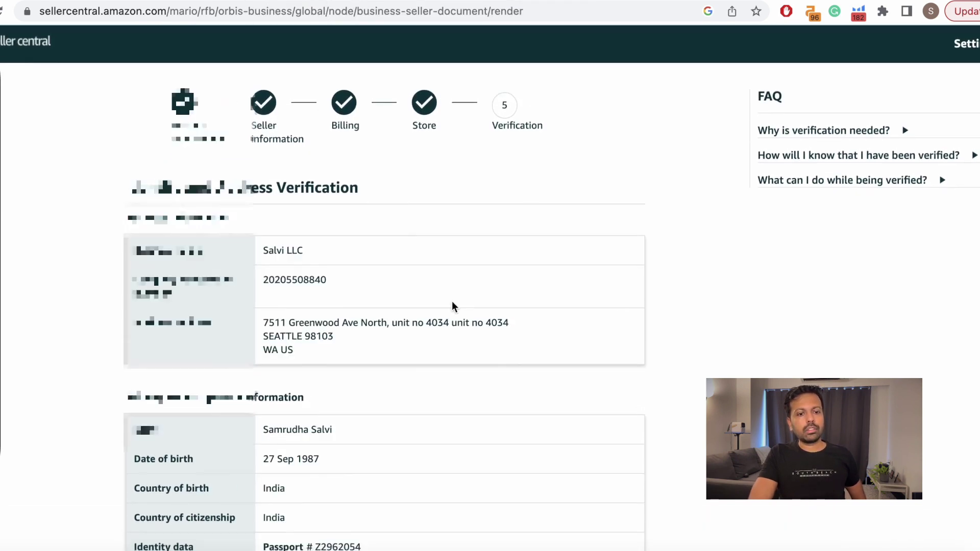
scroll(454, 305, "down", 1)
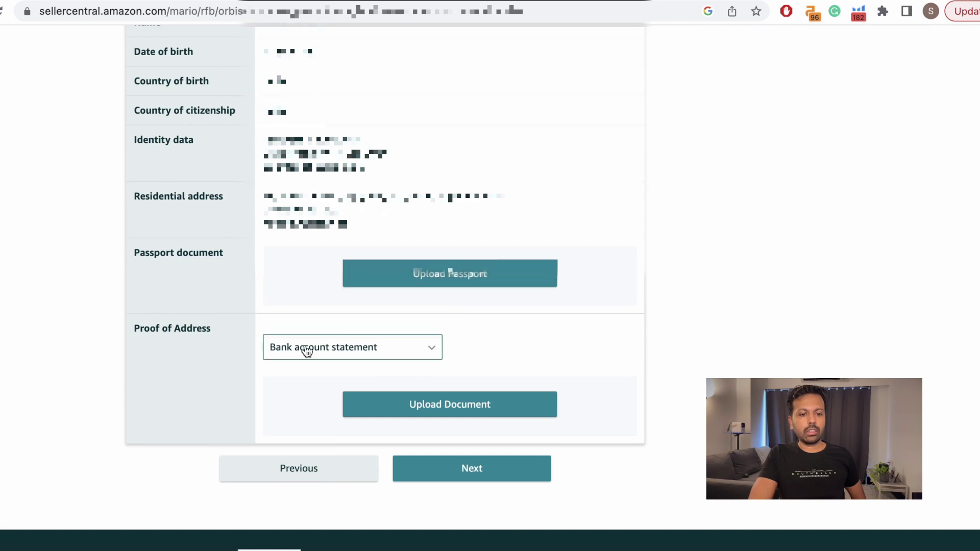
scroll(485, 329, "down", 1)
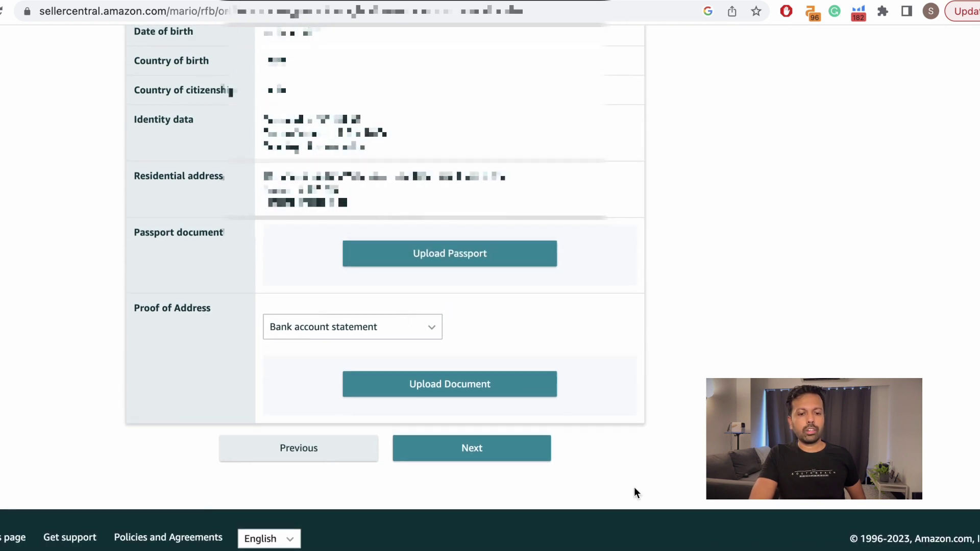
left_click(492, 458)
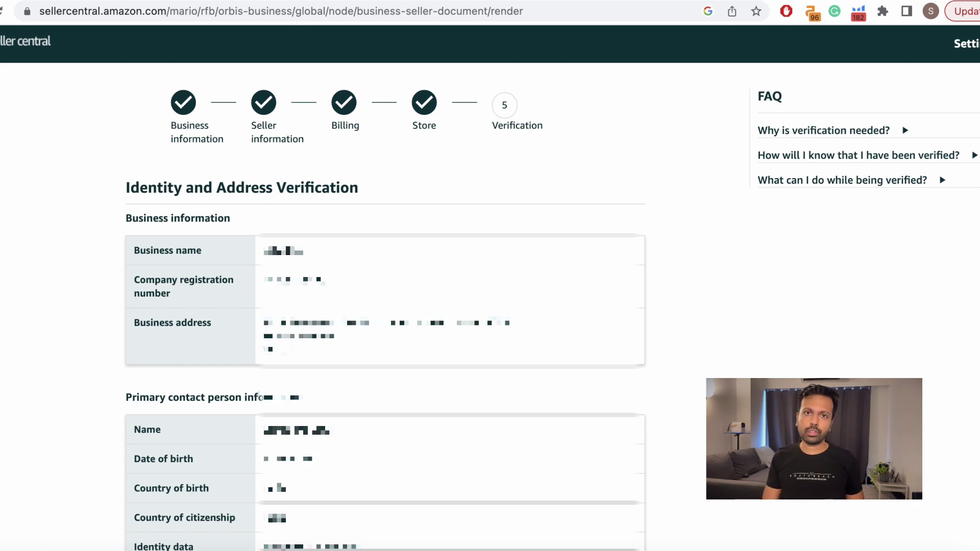
mouse_move(969, 44)
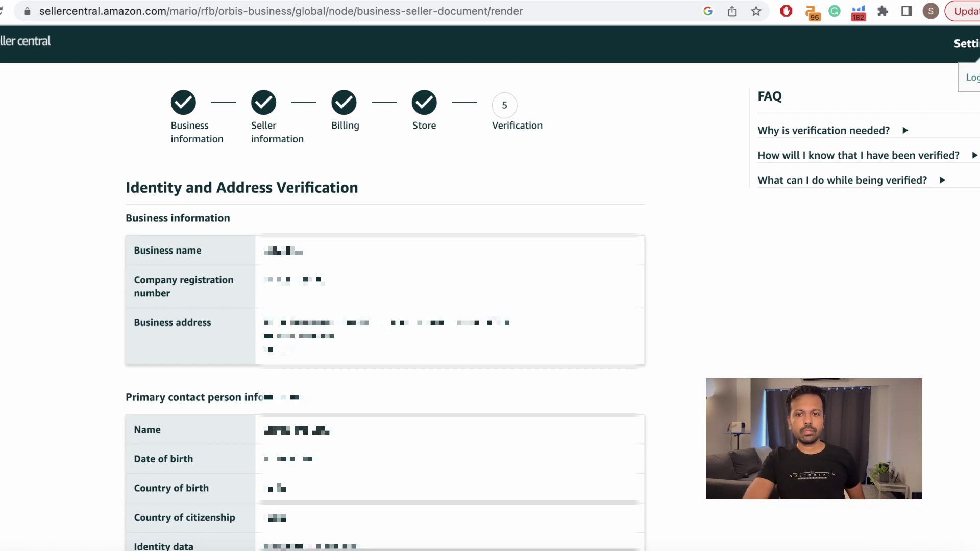